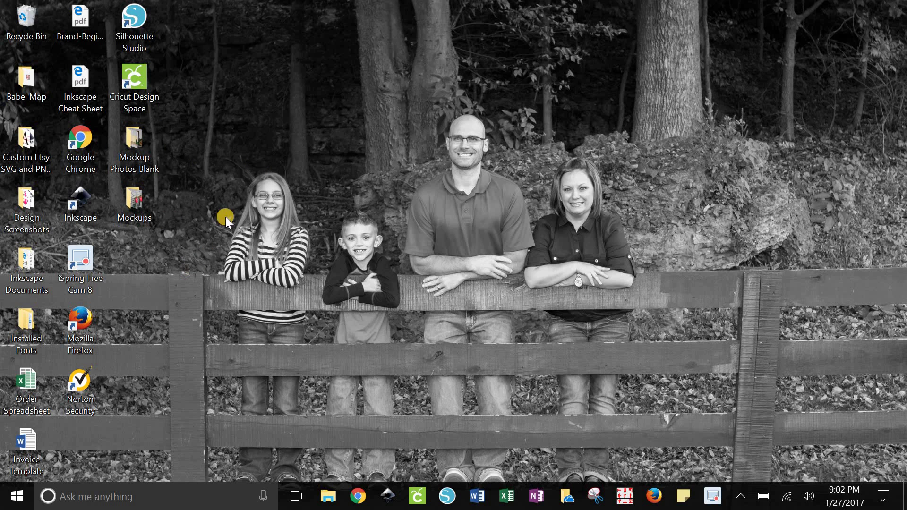
Open the Mockup Photos Blank folder and view the 6x24 Distressed photo full size in Photos
{"action": "double_click", "coordinate": [134, 147]}
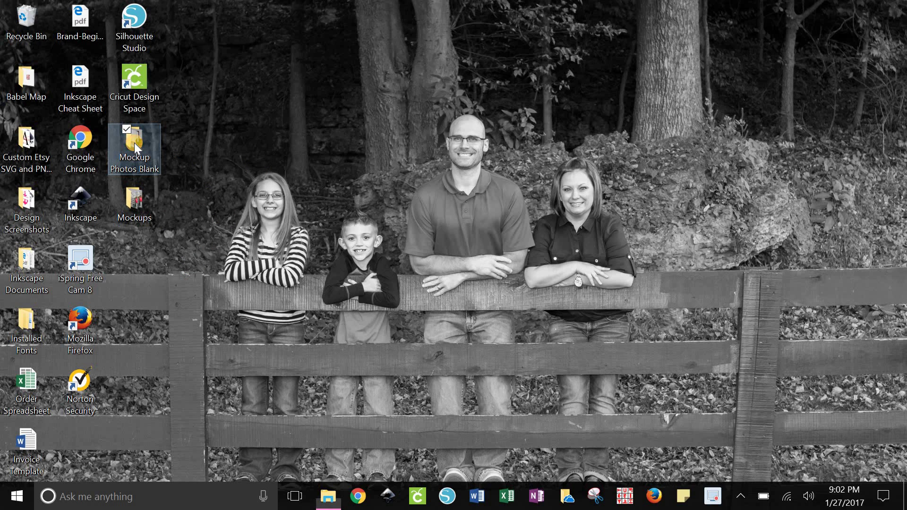
{"action": "left_click", "coordinate": [408, 258]}
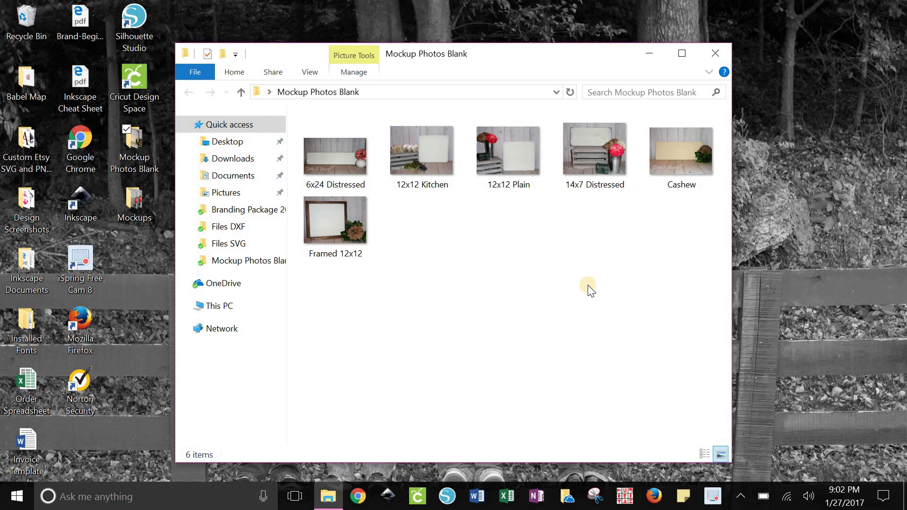
{"action": "left_click", "coordinate": [345, 164]}
{"action": "double_click", "coordinate": [344, 164]}
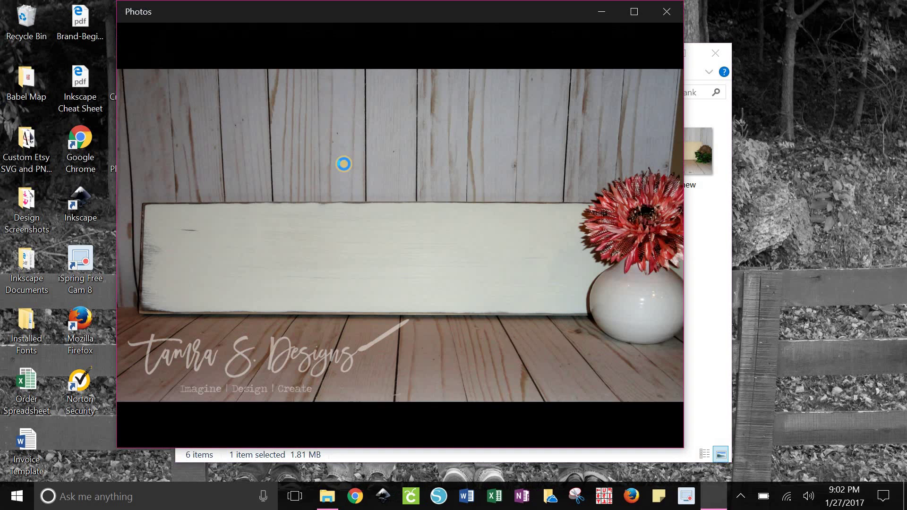
Page through 12x12 Kitchen, 12x12 Plain, 14x7 Distressed and on to Framed 12x12, then close Photos
{"action": "mouse_move", "coordinate": [639, 228]}
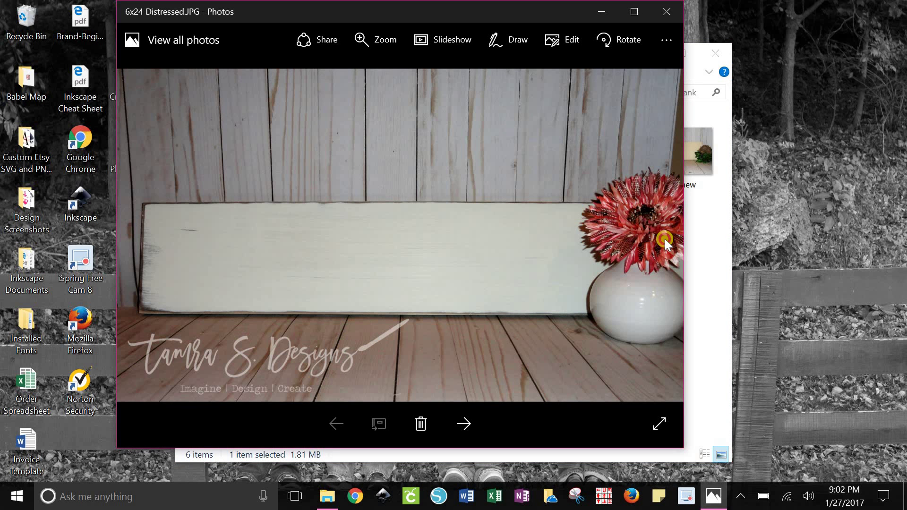
{"action": "left_click", "coordinate": [466, 424]}
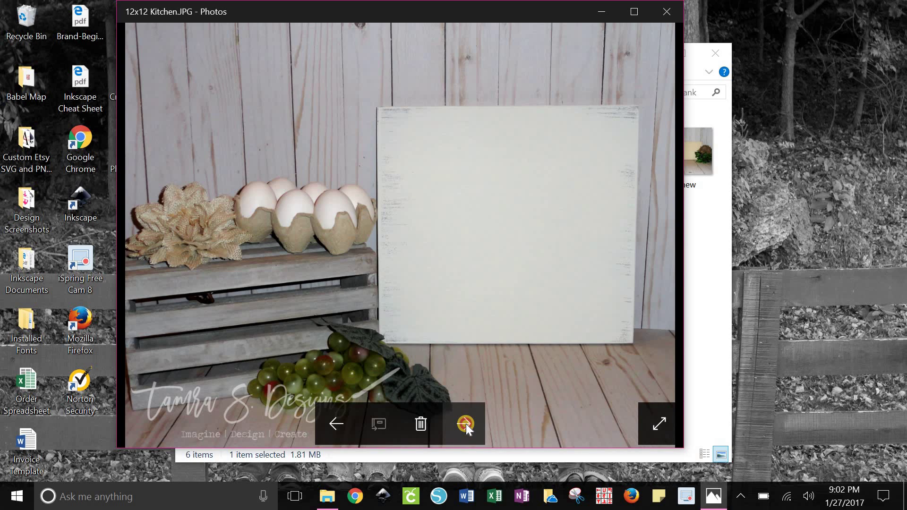
{"action": "left_click", "coordinate": [466, 424]}
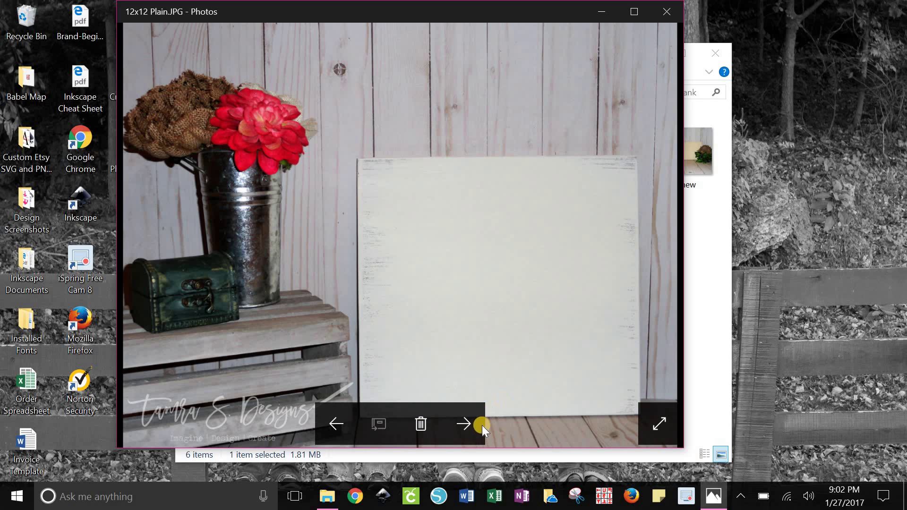
{"action": "left_click", "coordinate": [465, 424]}
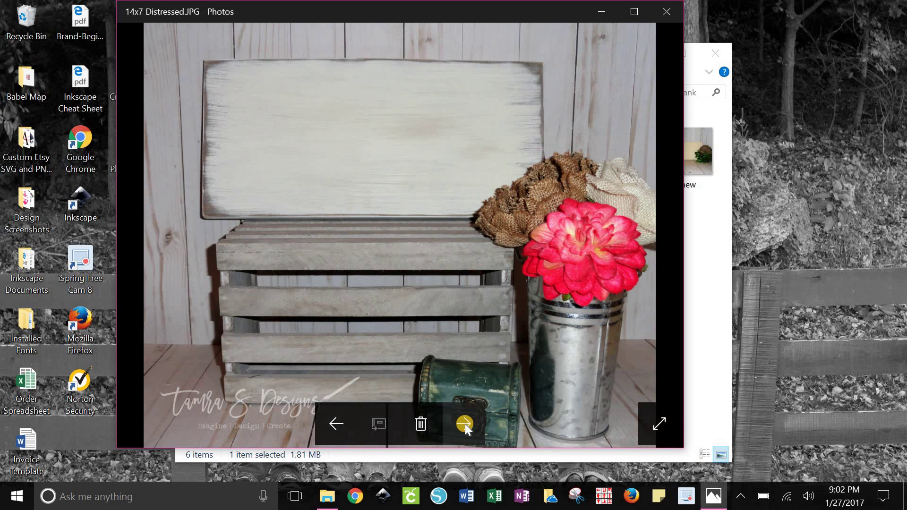
{"action": "left_click", "coordinate": [465, 424]}
{"action": "left_click", "coordinate": [465, 424]}
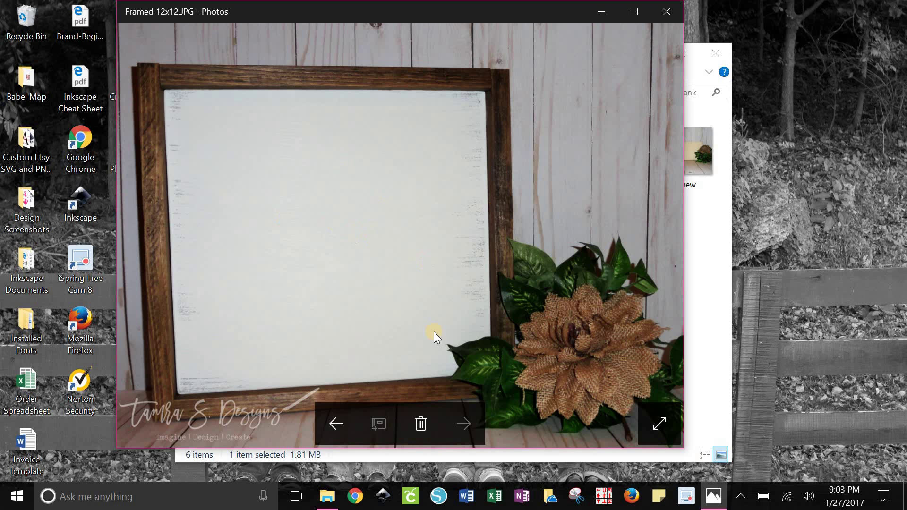
{"action": "left_click", "coordinate": [665, 13]}
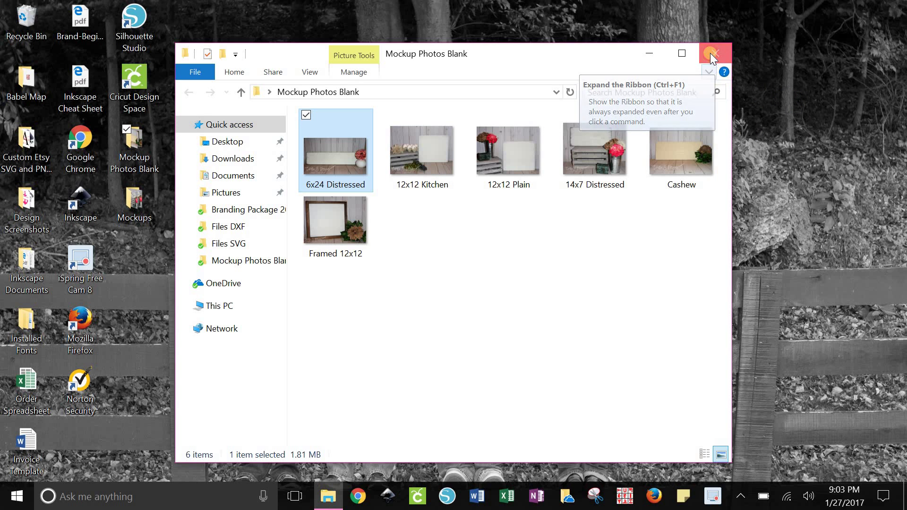
Close the folder window, launch Cricut Design Space and start a new blank project
{"action": "left_click", "coordinate": [715, 56]}
{"action": "double_click", "coordinate": [134, 78]}
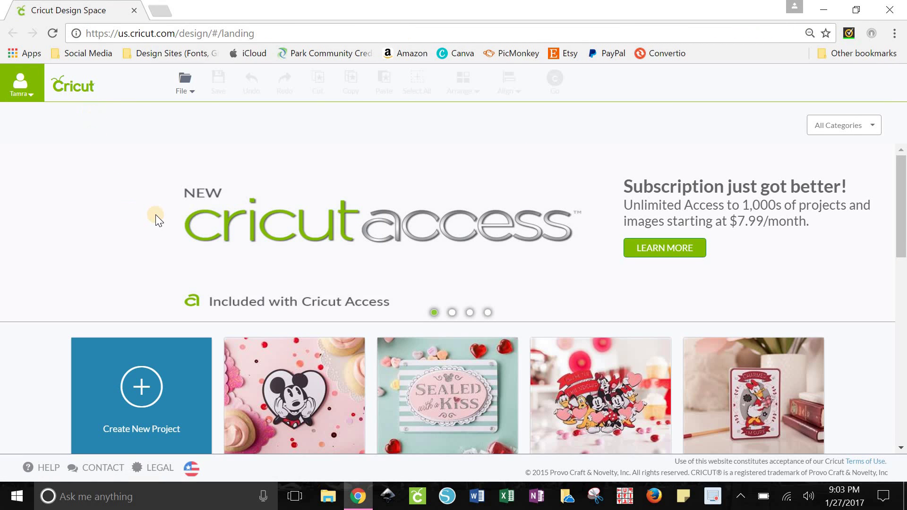
{"action": "scroll", "coordinate": [155, 214], "scroll_direction": "down", "scroll_amount": 3}
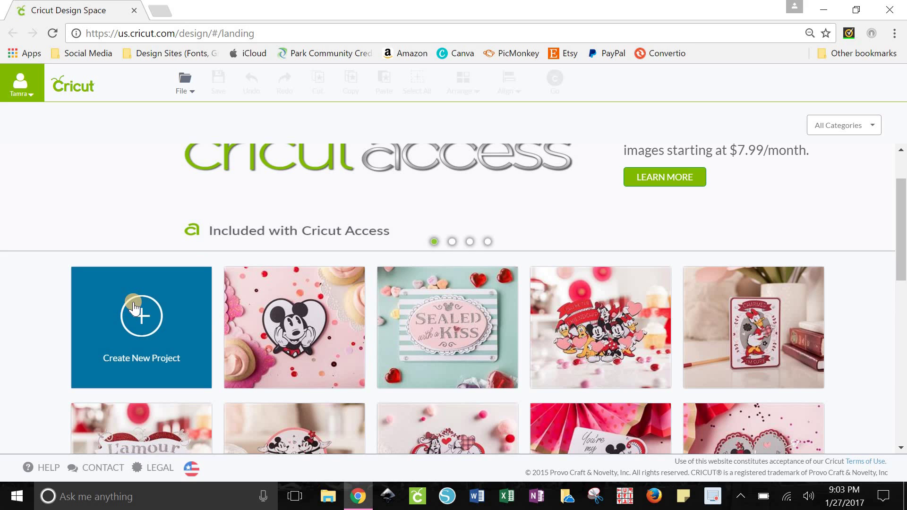
{"action": "left_click", "coordinate": [136, 305]}
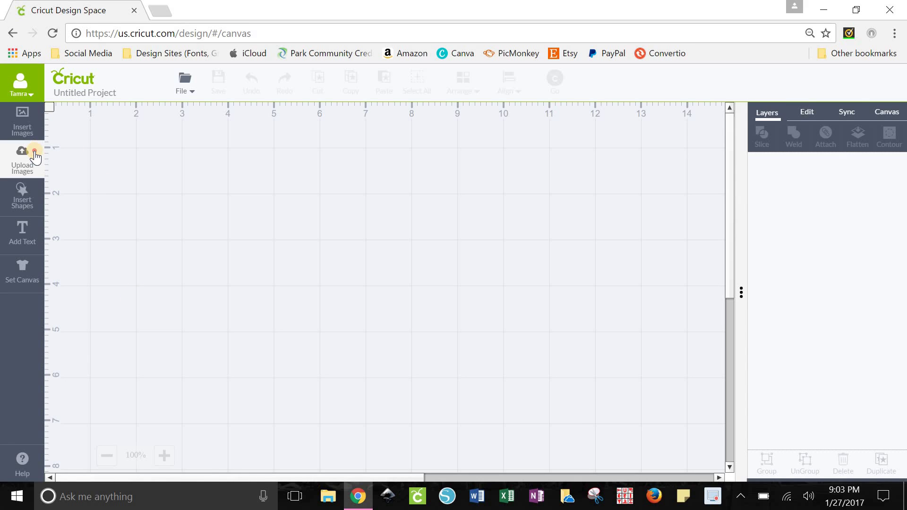
Go to the Upload Images page and look over the Uploaded Images Library
{"action": "left_click", "coordinate": [35, 151]}
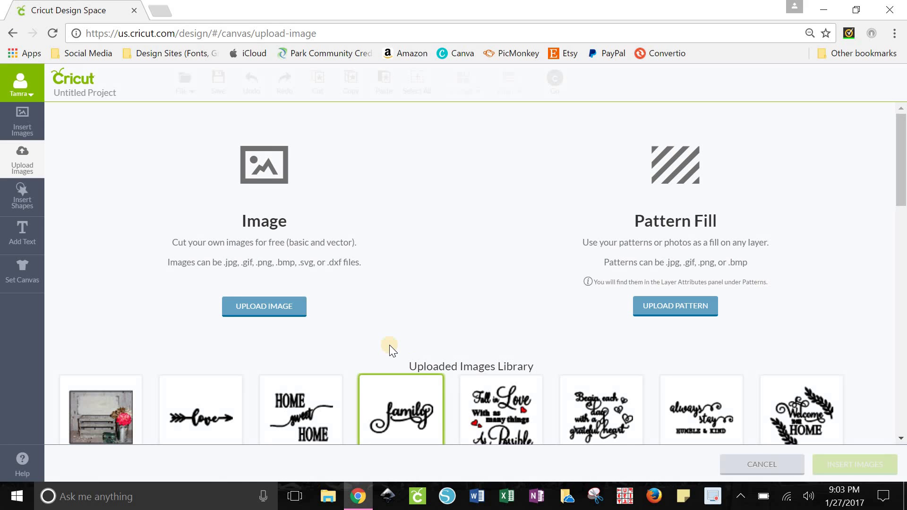
{"action": "scroll", "coordinate": [389, 345], "scroll_direction": "down", "scroll_amount": 6}
{"action": "scroll", "coordinate": [655, 311], "scroll_direction": "up", "scroll_amount": 5}
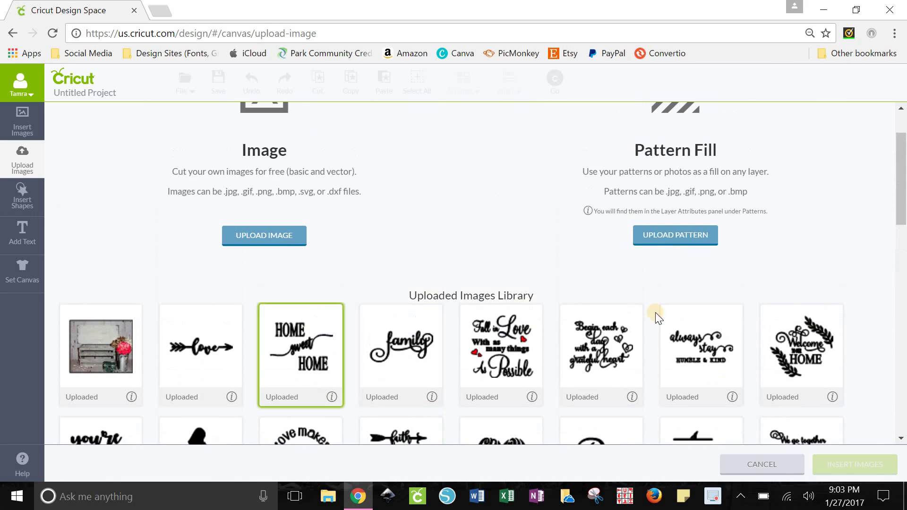
{"action": "scroll", "coordinate": [460, 363], "scroll_direction": "down", "scroll_amount": 3}
{"action": "scroll", "coordinate": [459, 364], "scroll_direction": "up", "scroll_amount": 4}
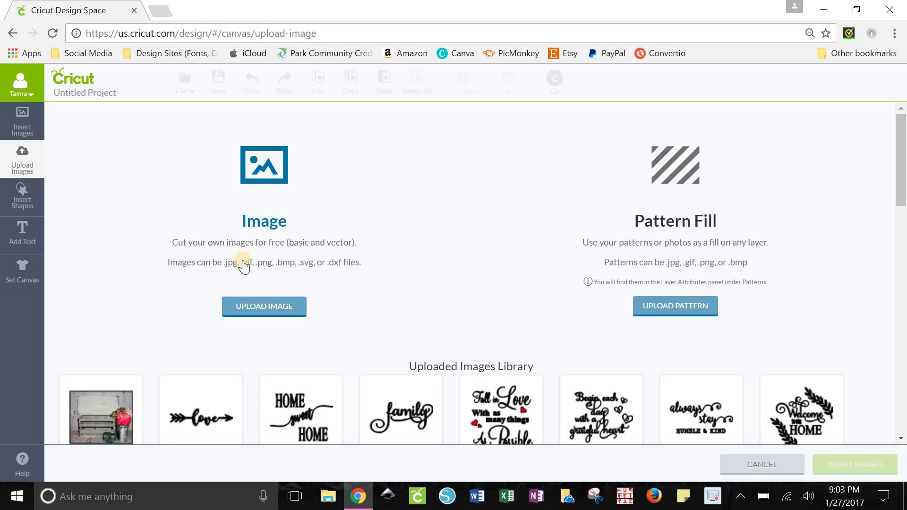
Browse into Mockup Photos Blank, load the 14x7 Distressed photo and mark it Complex
{"action": "left_click", "coordinate": [264, 313]}
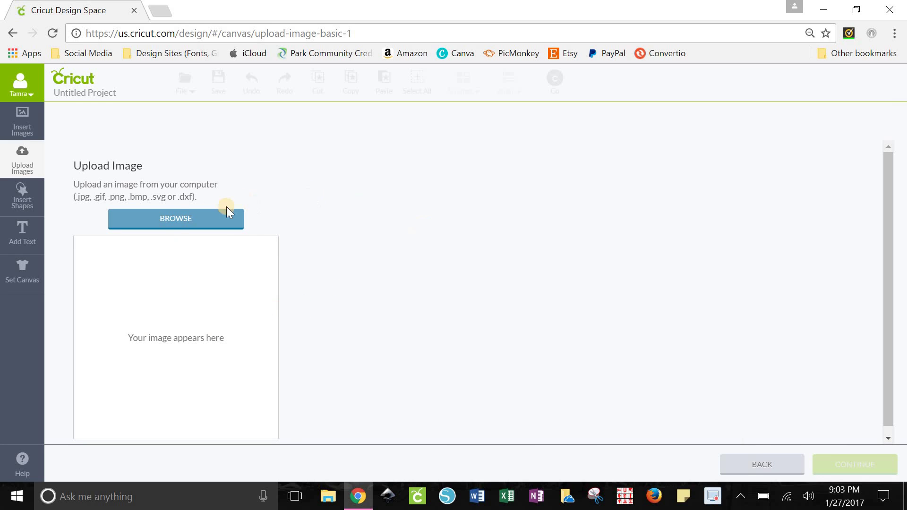
{"action": "left_click", "coordinate": [173, 220]}
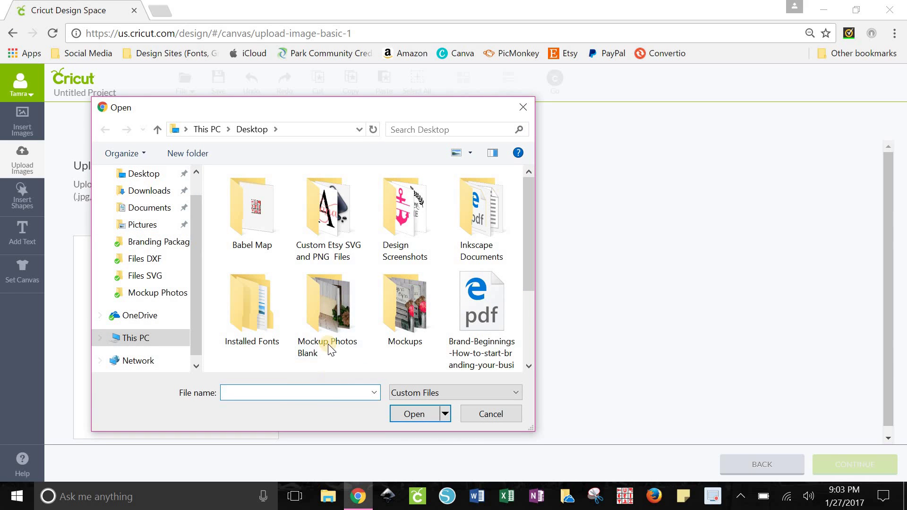
{"action": "double_click", "coordinate": [335, 319]}
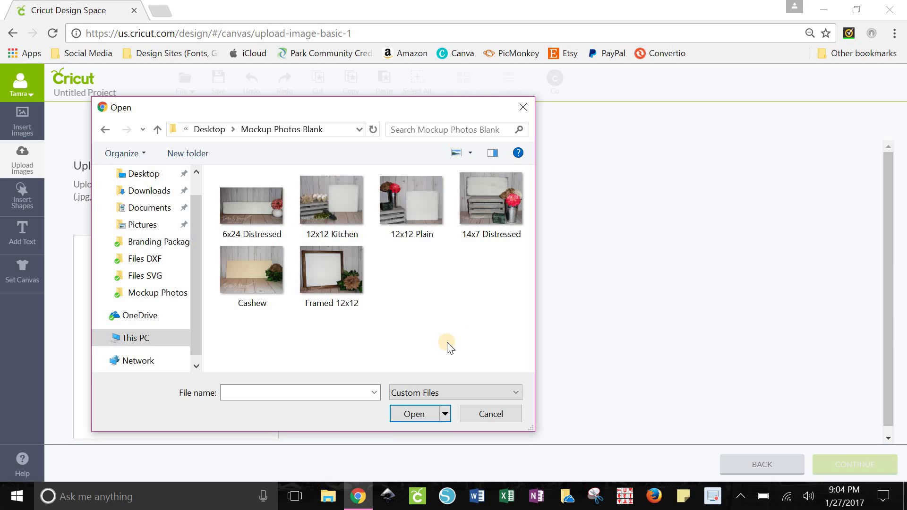
{"action": "double_click", "coordinate": [491, 191]}
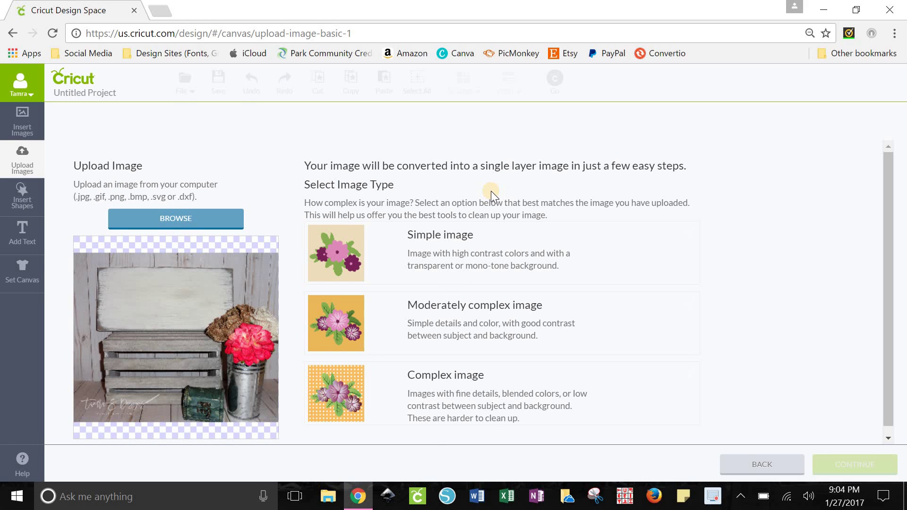
{"action": "left_click", "coordinate": [434, 397]}
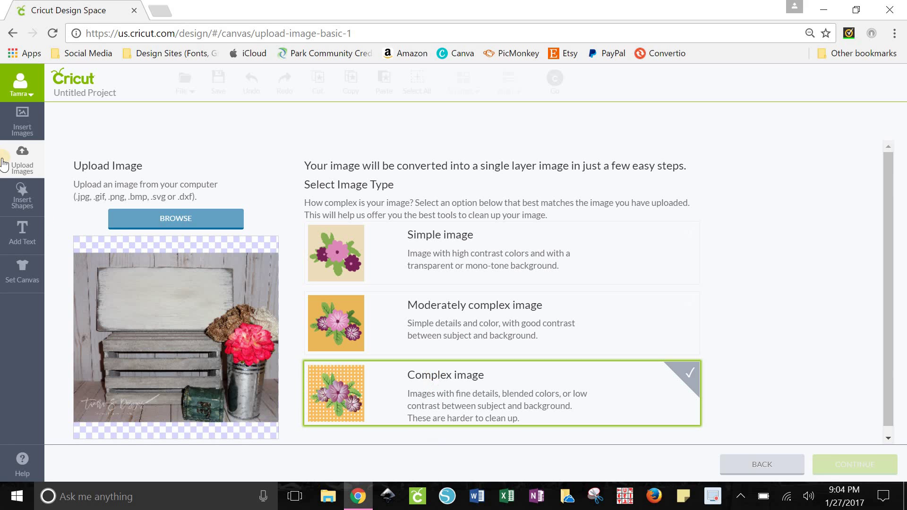
Swap it for the 12x12 Plain photo and mark that image Complex
{"action": "left_click", "coordinate": [186, 216]}
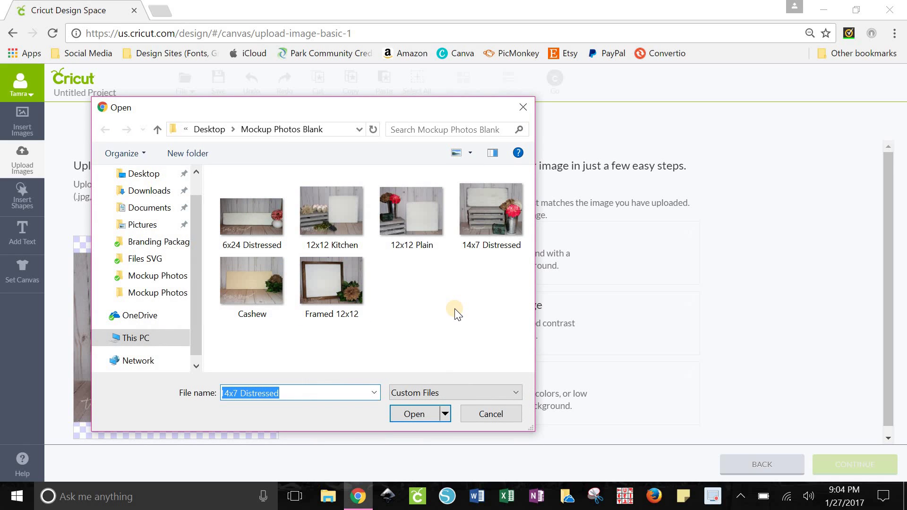
{"action": "double_click", "coordinate": [400, 218]}
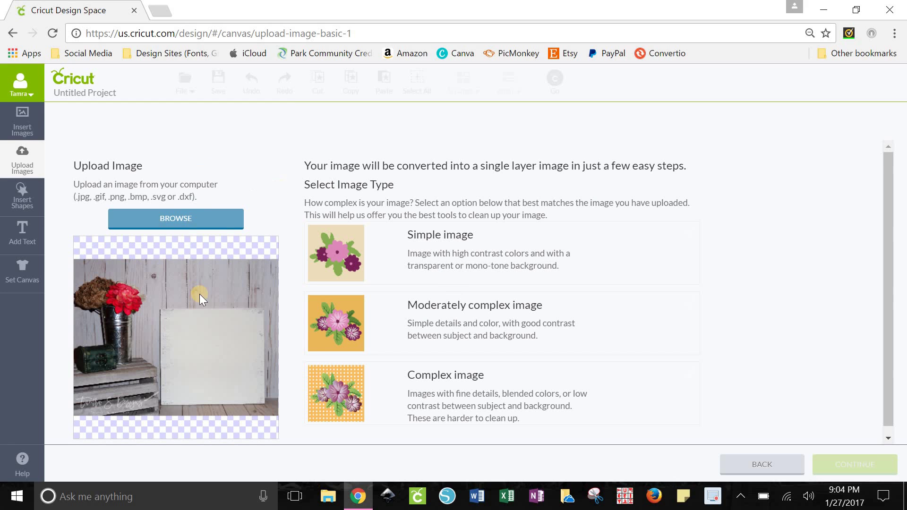
{"action": "left_click", "coordinate": [451, 397]}
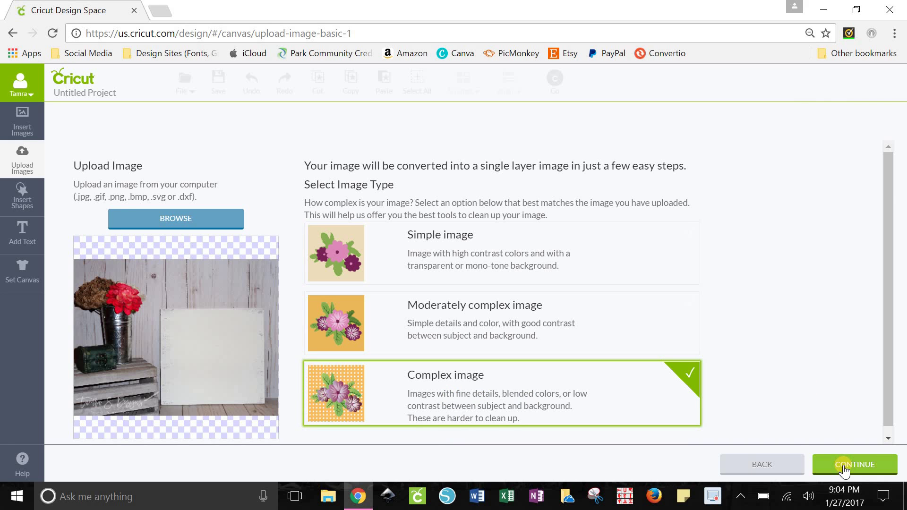
Pass Select & Erase unchanged, viewing the whole photo, and save it as Print Then Cut image '12x12 Plain'
{"action": "left_click", "coordinate": [844, 467]}
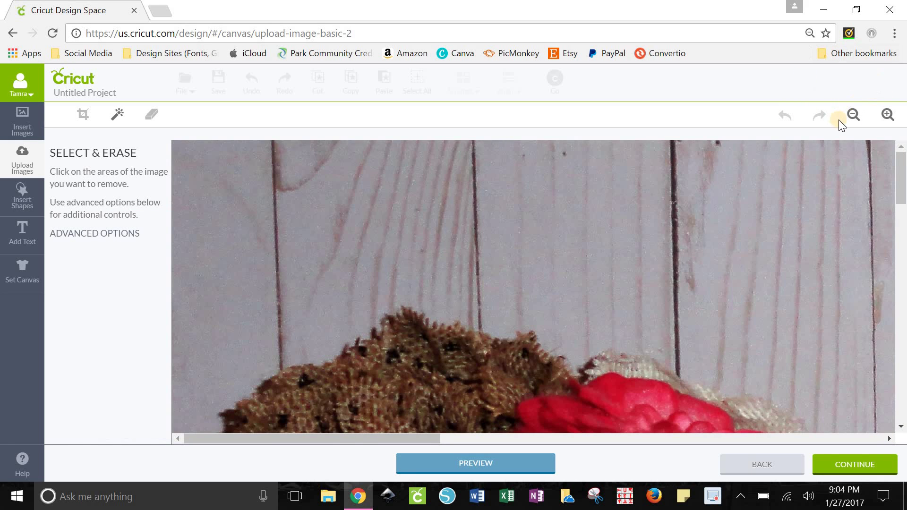
{"action": "left_click", "coordinate": [853, 115]}
{"action": "left_click", "coordinate": [852, 115]}
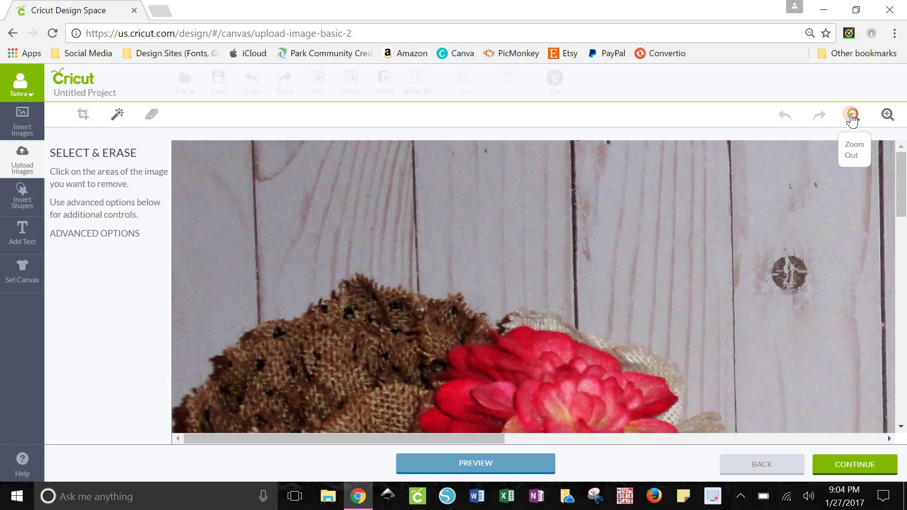
{"action": "left_click", "coordinate": [852, 115]}
{"action": "left_click", "coordinate": [853, 115]}
{"action": "left_click", "coordinate": [852, 115]}
{"action": "left_click", "coordinate": [852, 115]}
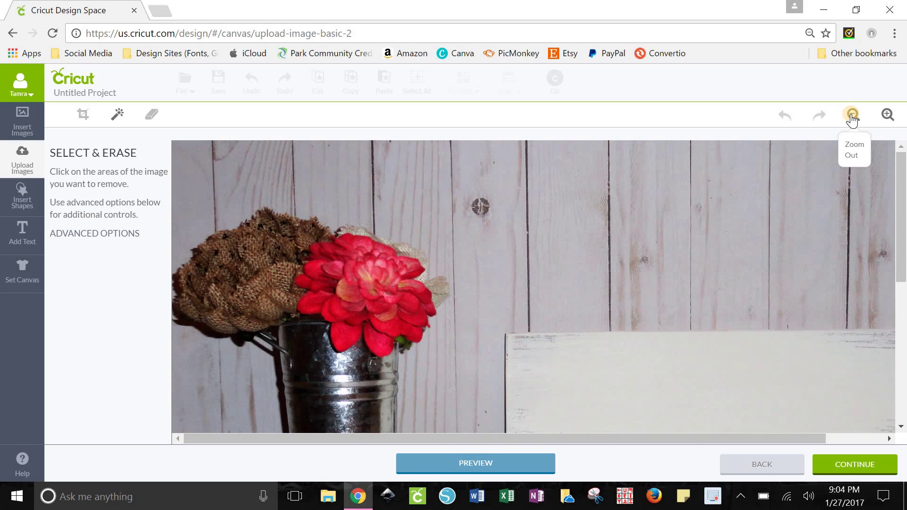
{"action": "left_click", "coordinate": [853, 114]}
{"action": "left_click", "coordinate": [853, 114]}
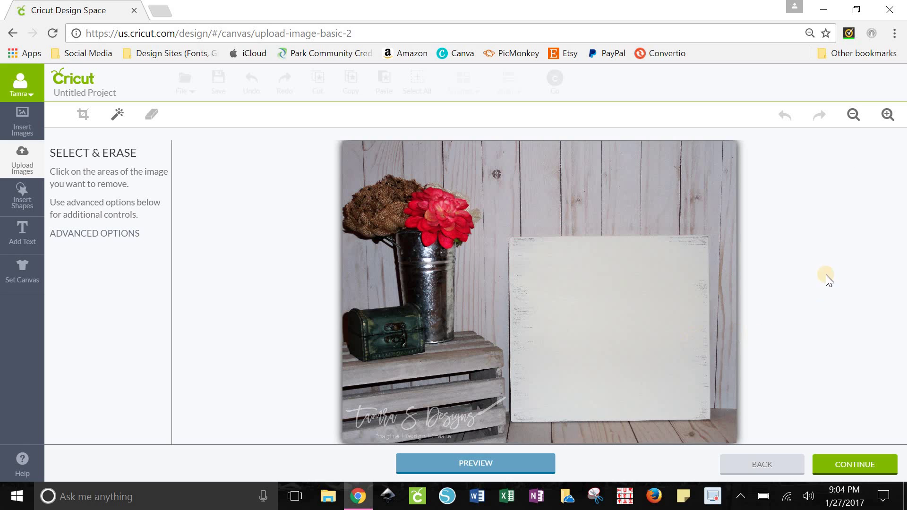
{"action": "left_click", "coordinate": [858, 465]}
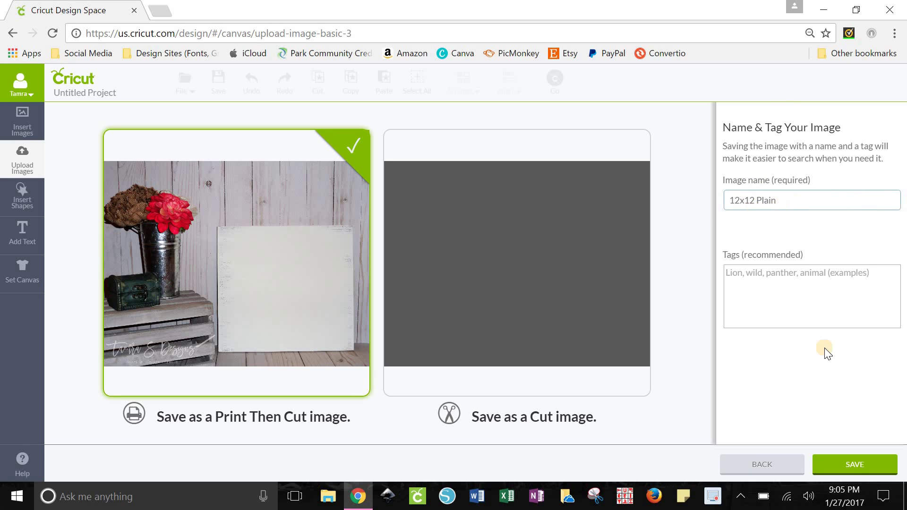
{"action": "left_click", "coordinate": [855, 467]}
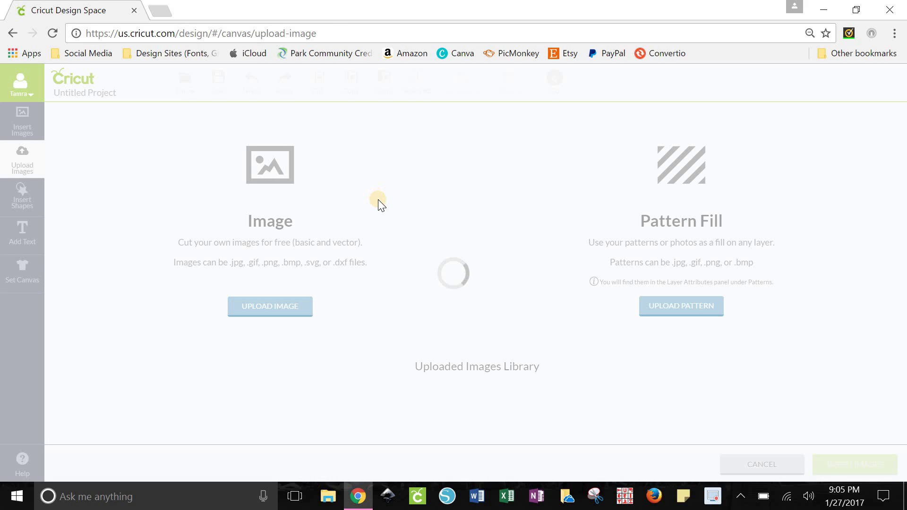
Select the blank sign-and-crate photo and the 'always stay HUMBLE & KIND' design, and insert both
{"action": "scroll", "coordinate": [378, 199], "scroll_direction": "down", "scroll_amount": 2}
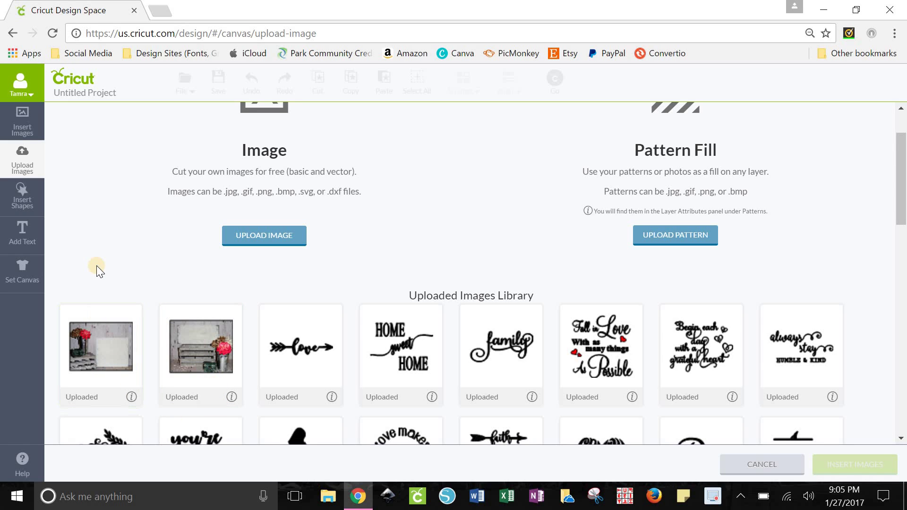
{"action": "left_click", "coordinate": [206, 358]}
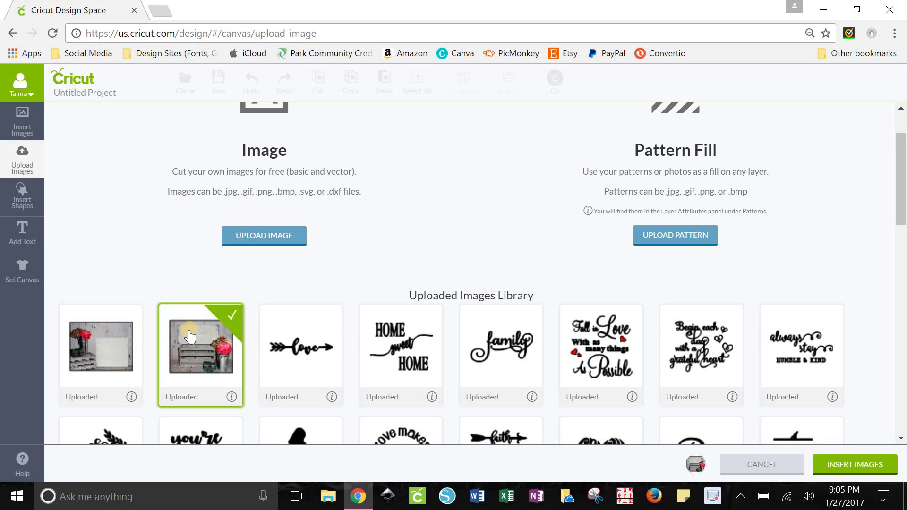
{"action": "scroll", "coordinate": [189, 337], "scroll_direction": "down", "scroll_amount": 2}
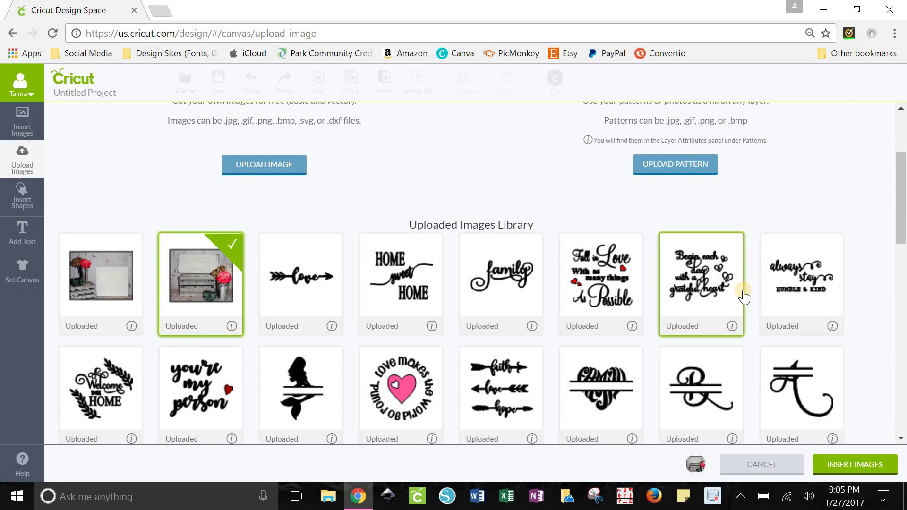
{"action": "scroll", "coordinate": [744, 296], "scroll_direction": "down", "scroll_amount": 2}
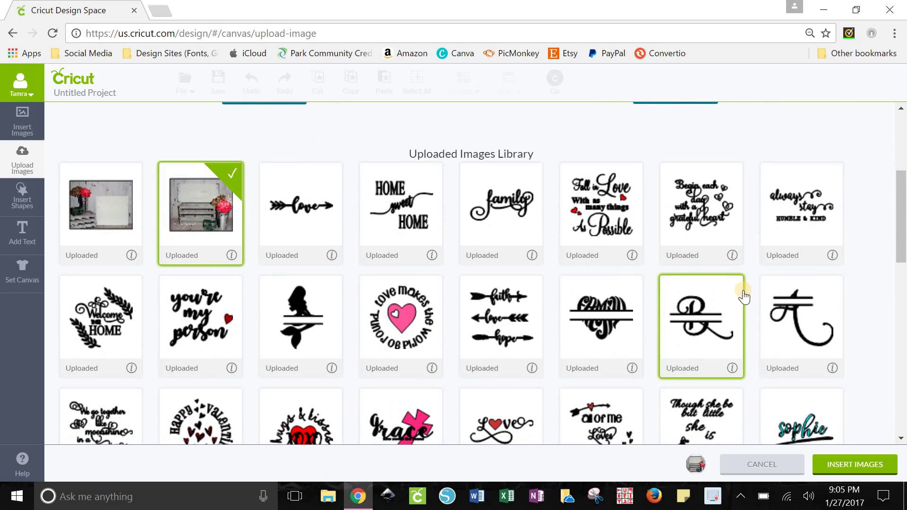
{"action": "left_click", "coordinate": [799, 220]}
{"action": "left_click", "coordinate": [840, 468]}
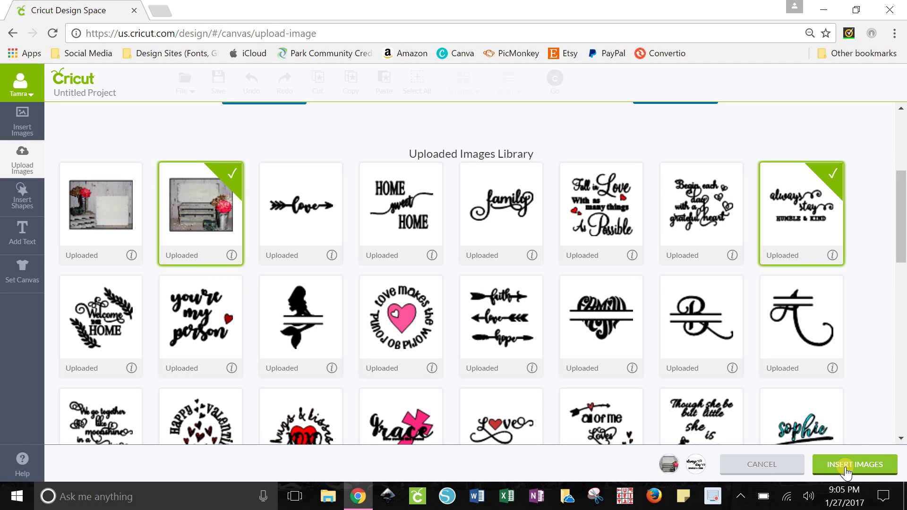
{"action": "left_click", "coordinate": [846, 467]}
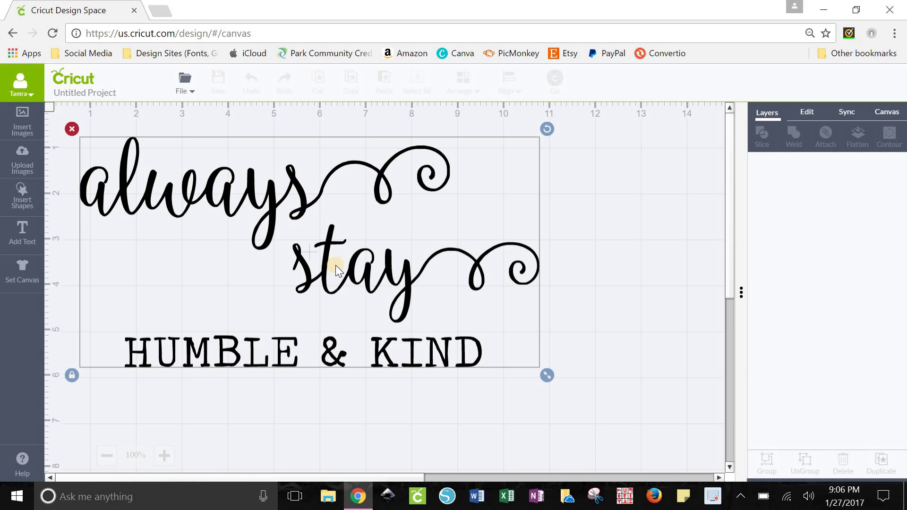
Resize the text design to about W 4.48 in by H 2.25 in
{"action": "left_click_drag", "start_coordinate": [546, 376], "coordinate": [287, 263]}
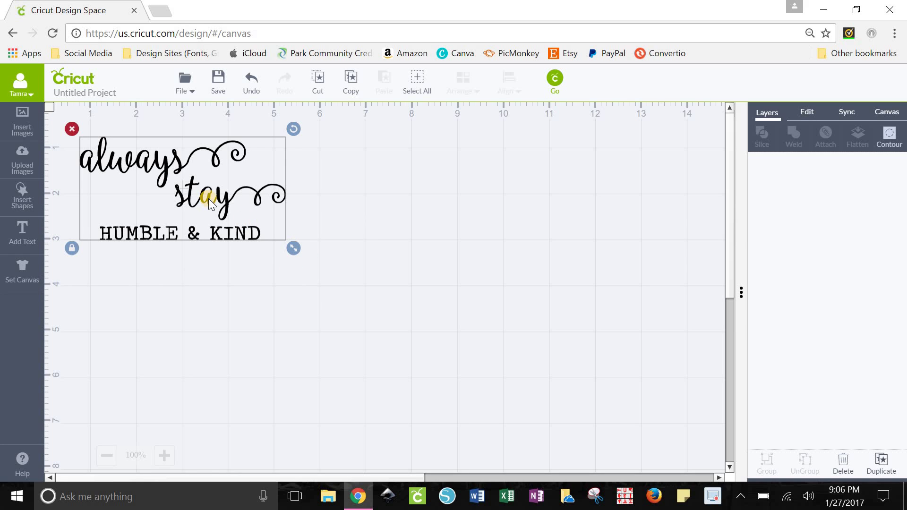
Place the sign photo beside the text, enlarge it to about 7.61 × 6.31 in, and shift the text toward it
{"action": "left_click", "coordinate": [302, 296]}
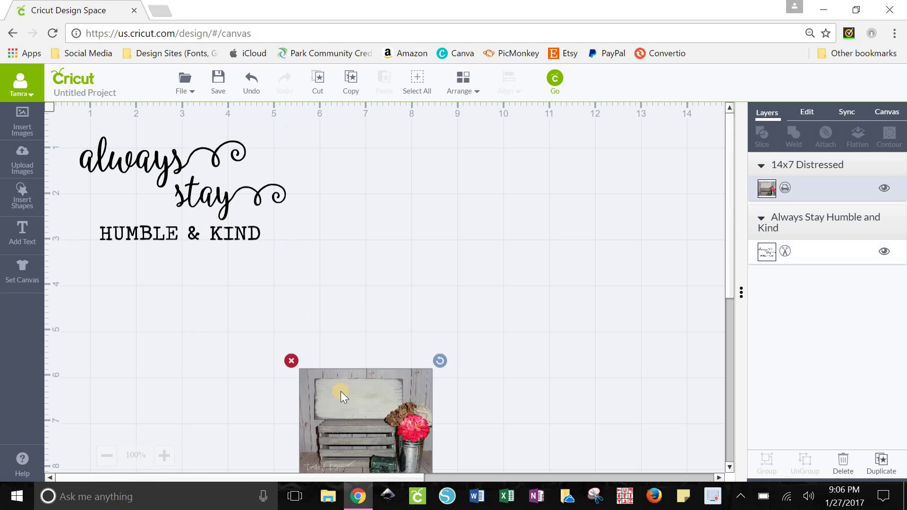
{"action": "left_click_drag", "start_coordinate": [353, 400], "coordinate": [349, 231]}
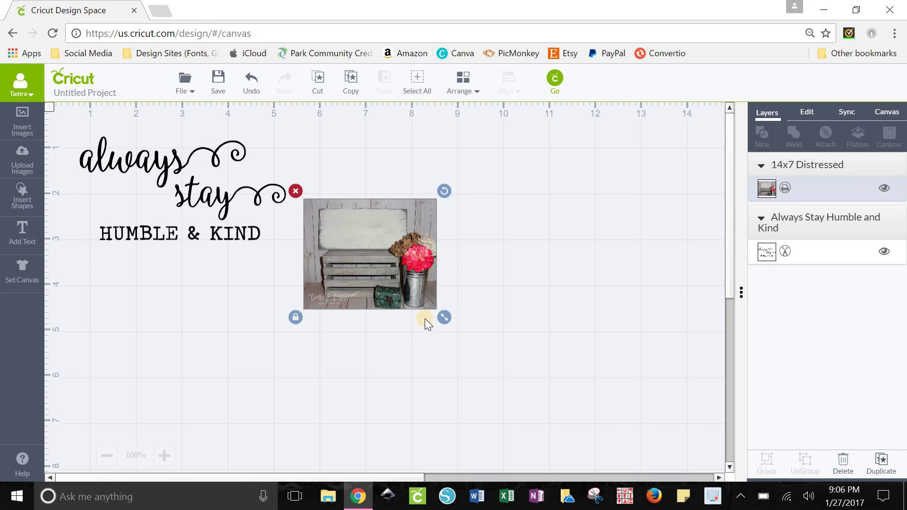
{"action": "left_click_drag", "start_coordinate": [444, 319], "coordinate": [599, 404]}
{"action": "left_click_drag", "start_coordinate": [458, 279], "coordinate": [439, 228]}
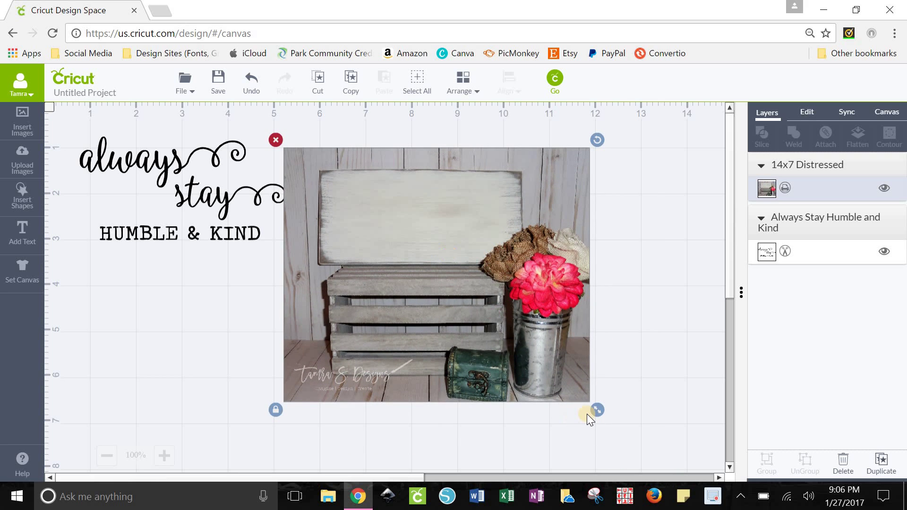
{"action": "left_click_drag", "start_coordinate": [591, 413], "coordinate": [654, 455]}
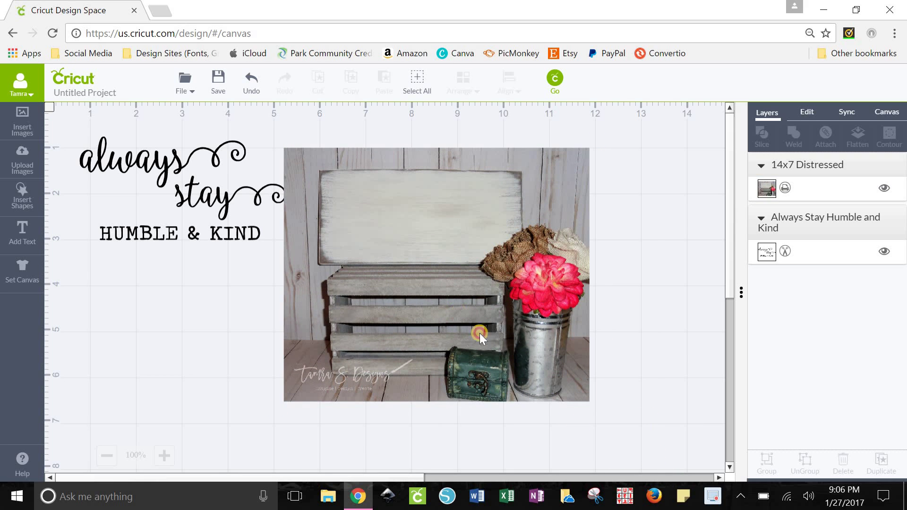
{"action": "left_click", "coordinate": [480, 333]}
{"action": "left_click_drag", "start_coordinate": [593, 409], "coordinate": [640, 453]}
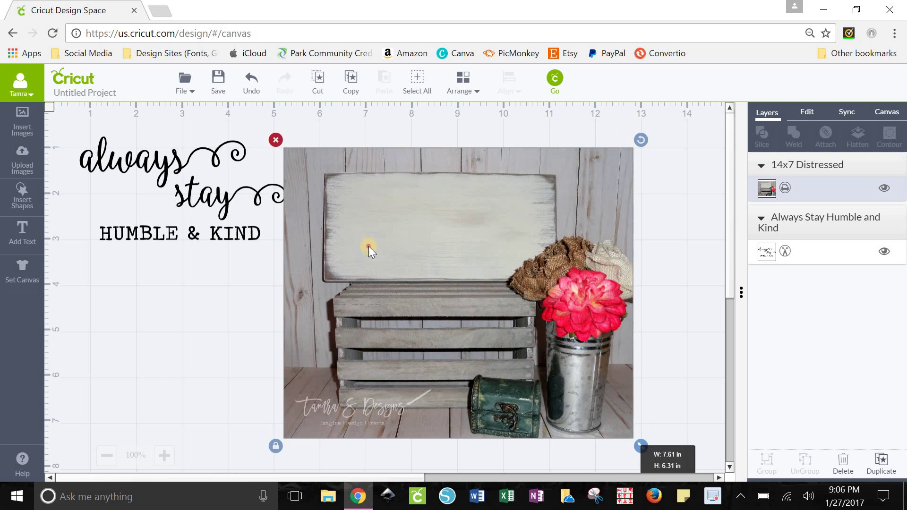
{"action": "left_click_drag", "start_coordinate": [369, 245], "coordinate": [350, 233]}
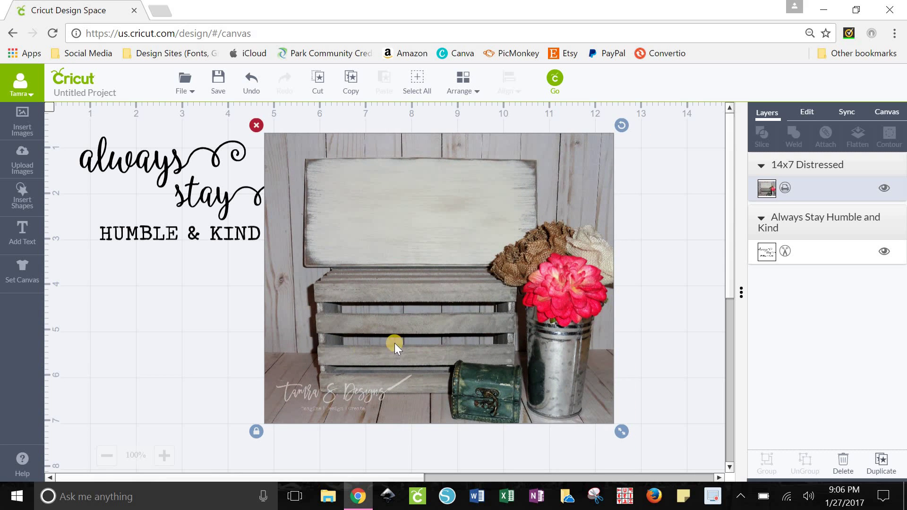
{"action": "left_click", "coordinate": [203, 207]}
{"action": "left_click_drag", "start_coordinate": [198, 196], "coordinate": [227, 201]}
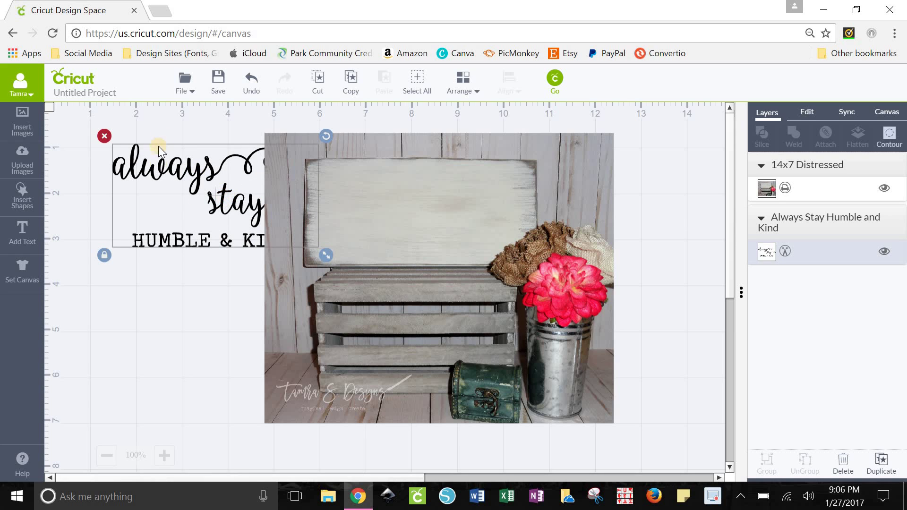
Bring the text to front and fit it onto the wooden board at about 4.42 × 1.95 in
{"action": "left_click", "coordinate": [468, 80]}
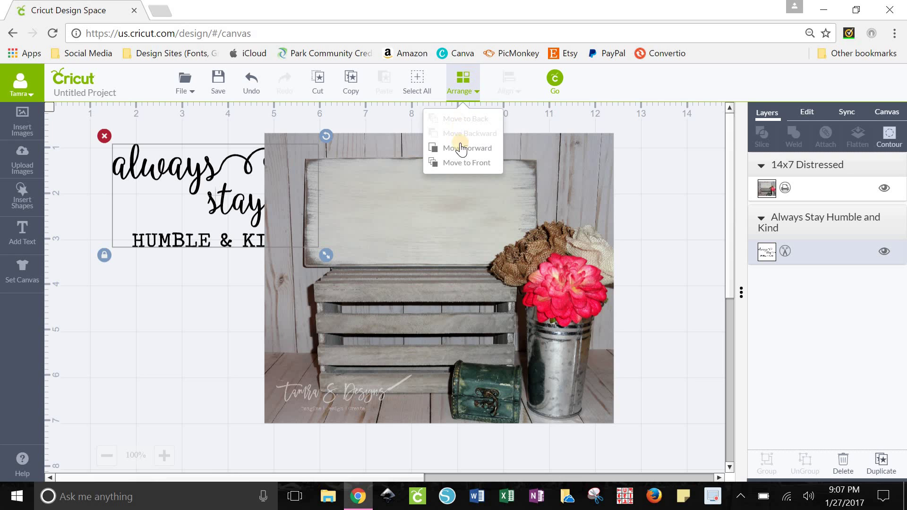
{"action": "left_click", "coordinate": [462, 164]}
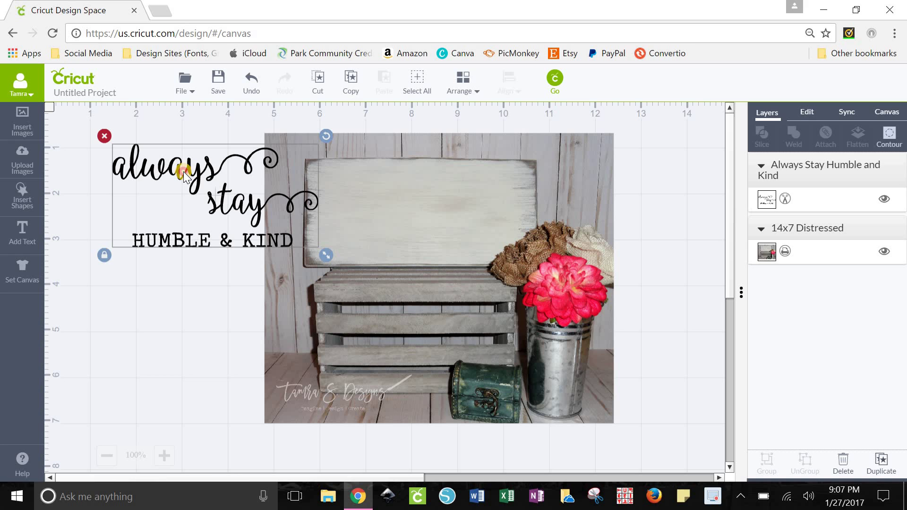
{"action": "left_click_drag", "start_coordinate": [184, 174], "coordinate": [397, 186]}
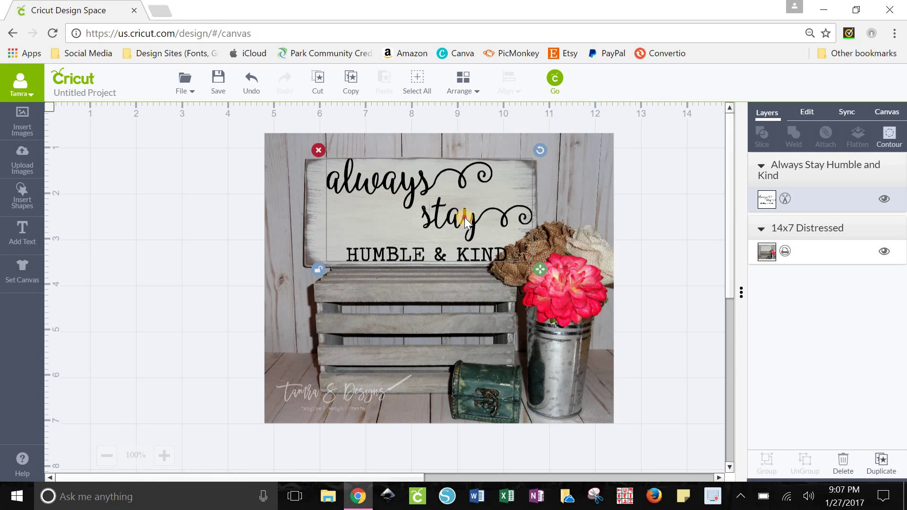
{"action": "left_click_drag", "start_coordinate": [468, 216], "coordinate": [561, 299]}
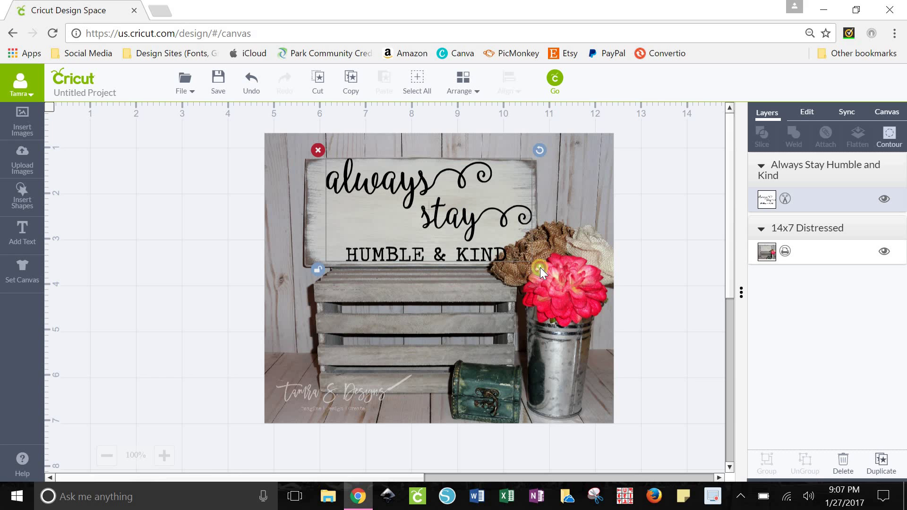
{"action": "left_click_drag", "start_coordinate": [540, 267], "coordinate": [523, 254]}
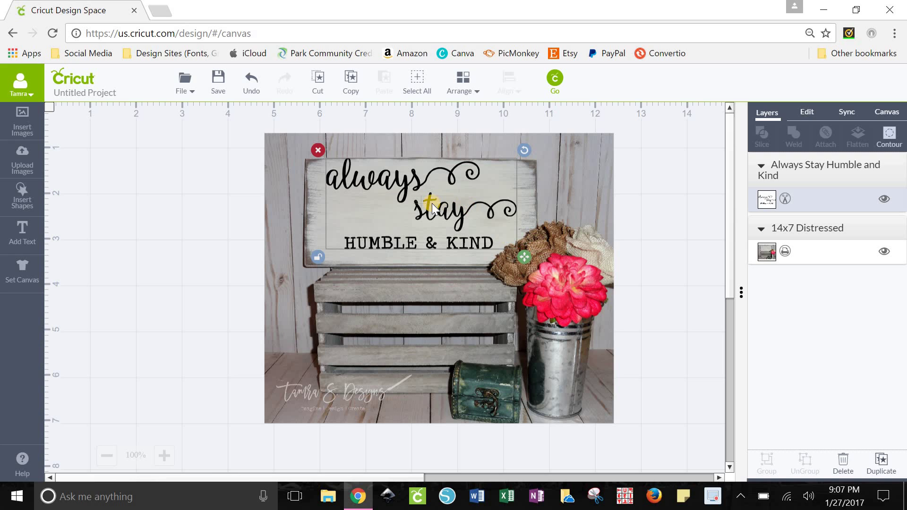
{"action": "left_click_drag", "start_coordinate": [428, 205], "coordinate": [428, 214]}
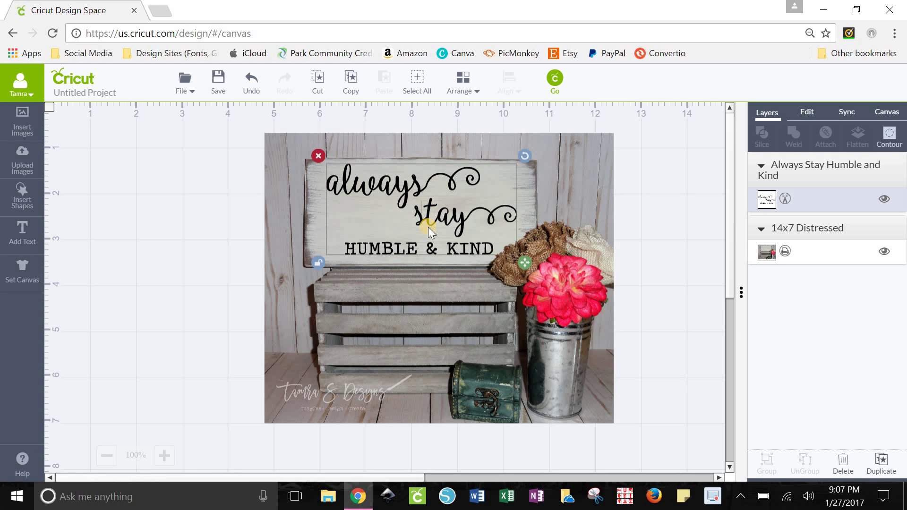
{"action": "left_click", "coordinate": [646, 190]}
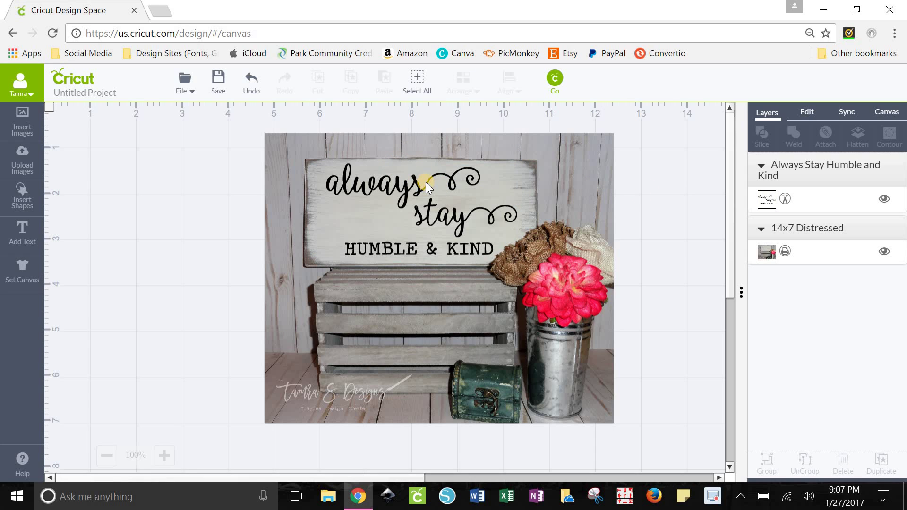
Switch the 'always stay HUMBLE & KIND' layer's operation from Cut to Print
{"action": "left_click", "coordinate": [395, 189]}
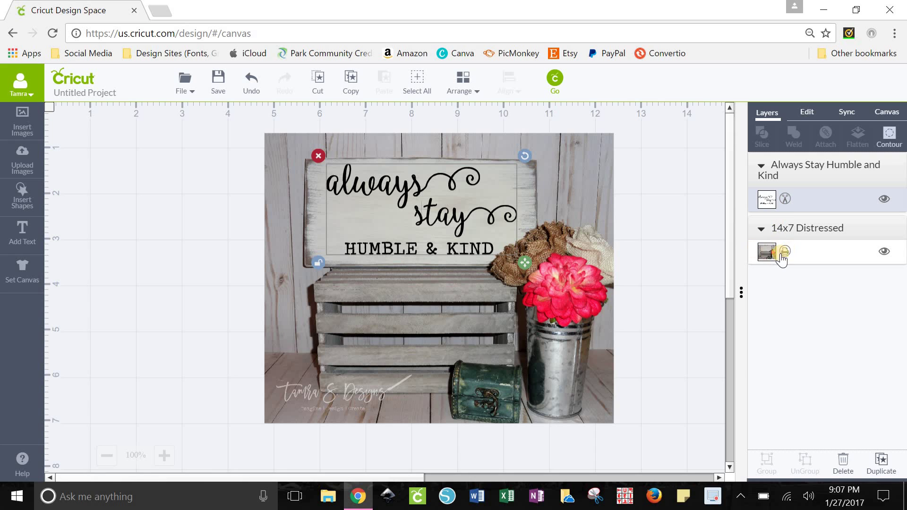
{"action": "left_click", "coordinate": [786, 200]}
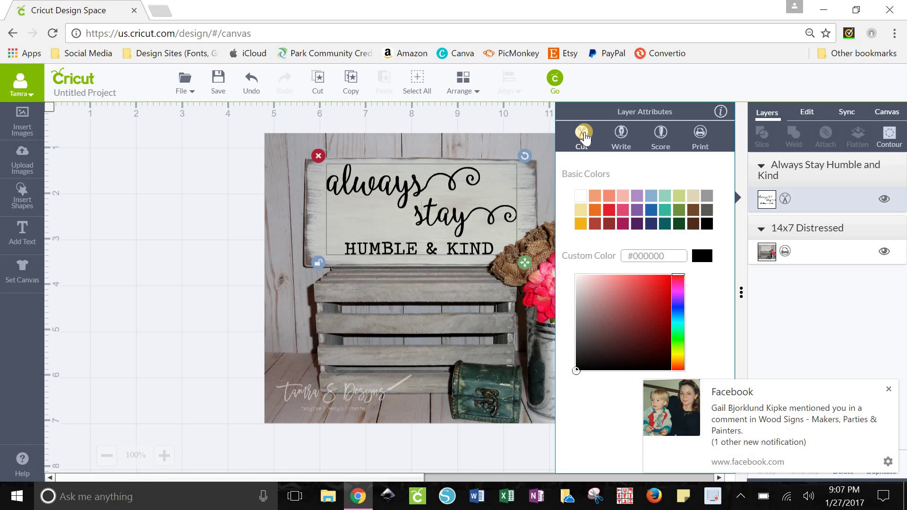
{"action": "left_click", "coordinate": [702, 134]}
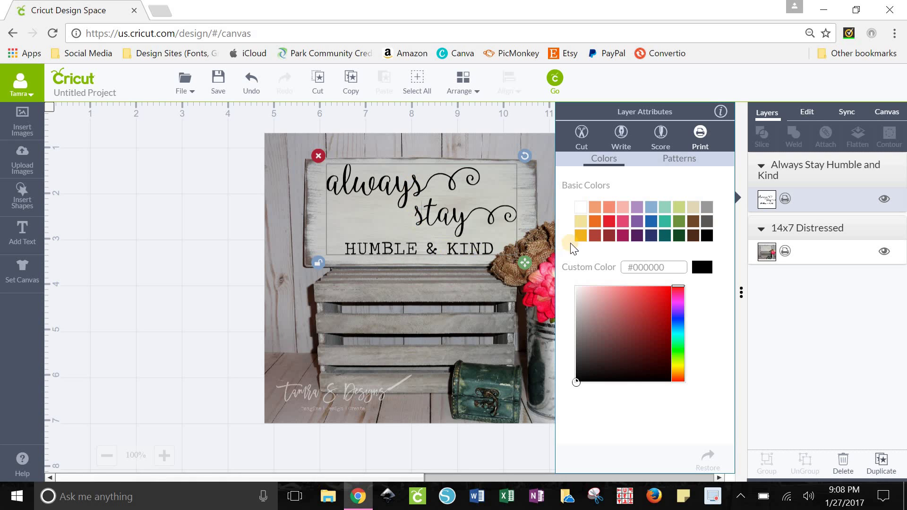
Set the text's print colour to dark grey #404040, then hide the attributes panel and deselect
{"action": "left_click", "coordinate": [581, 211]}
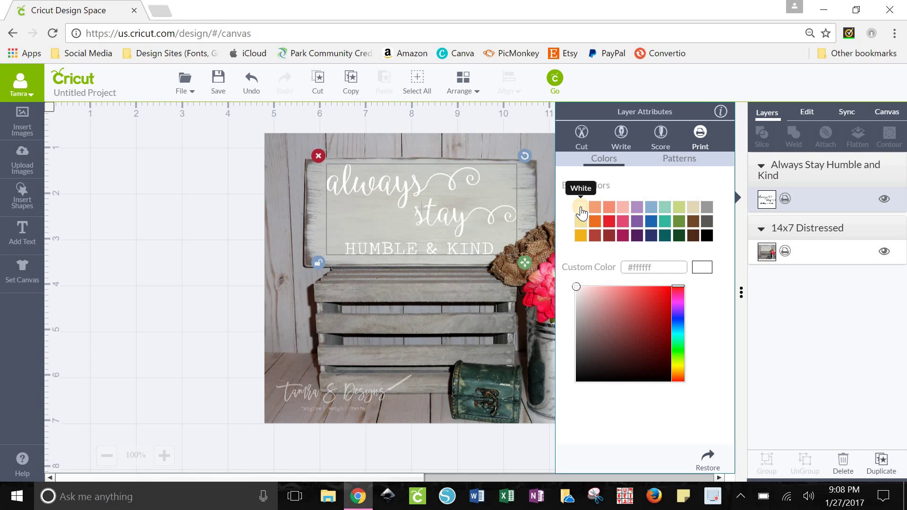
{"action": "left_click", "coordinate": [704, 238]}
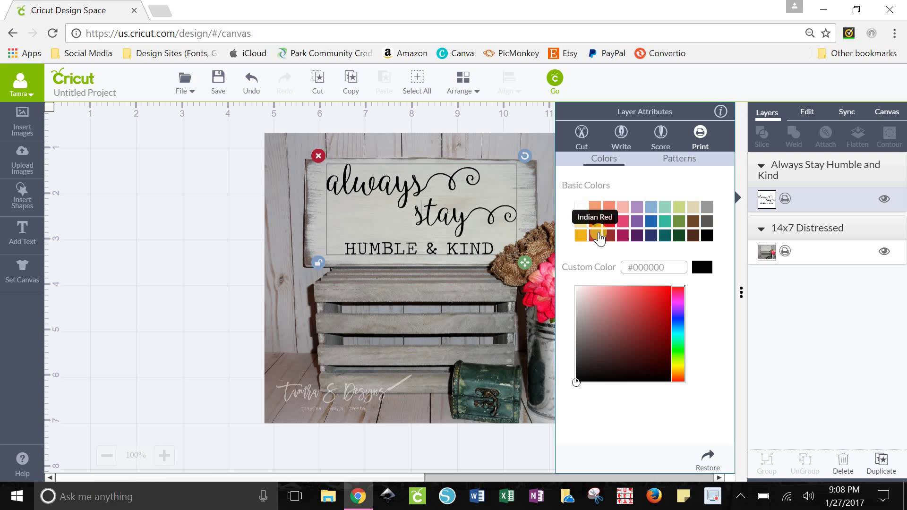
{"action": "left_click", "coordinate": [573, 376]}
{"action": "left_click_drag", "start_coordinate": [573, 376], "coordinate": [570, 360]}
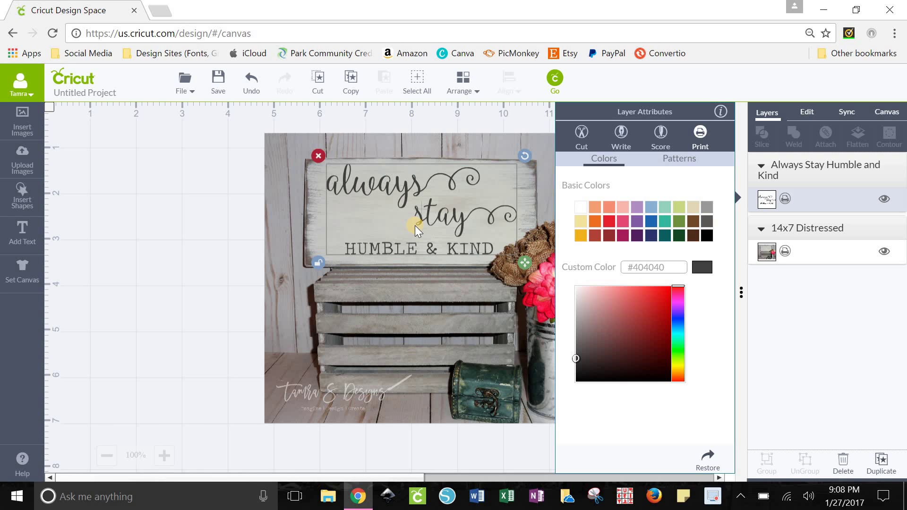
{"action": "left_click", "coordinate": [740, 293]}
{"action": "left_click", "coordinate": [635, 475]}
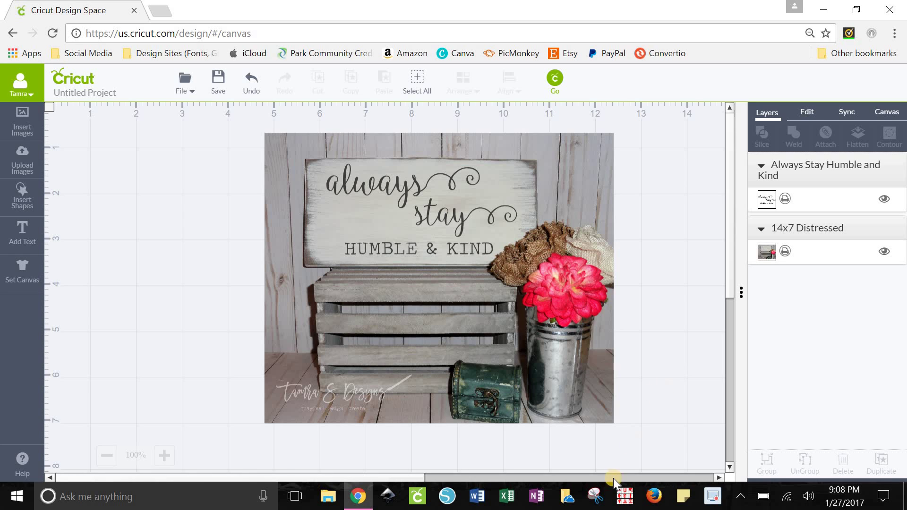
Snip the whole 'always stay HUMBLE & KIND' sign mockup image from the canvas
{"action": "left_click", "coordinate": [595, 497]}
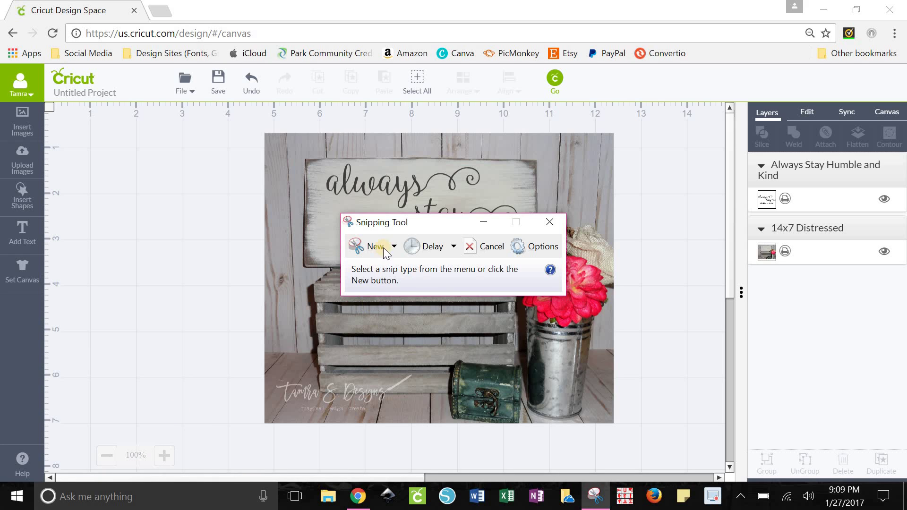
{"action": "left_click_drag", "start_coordinate": [404, 223], "coordinate": [716, 90]}
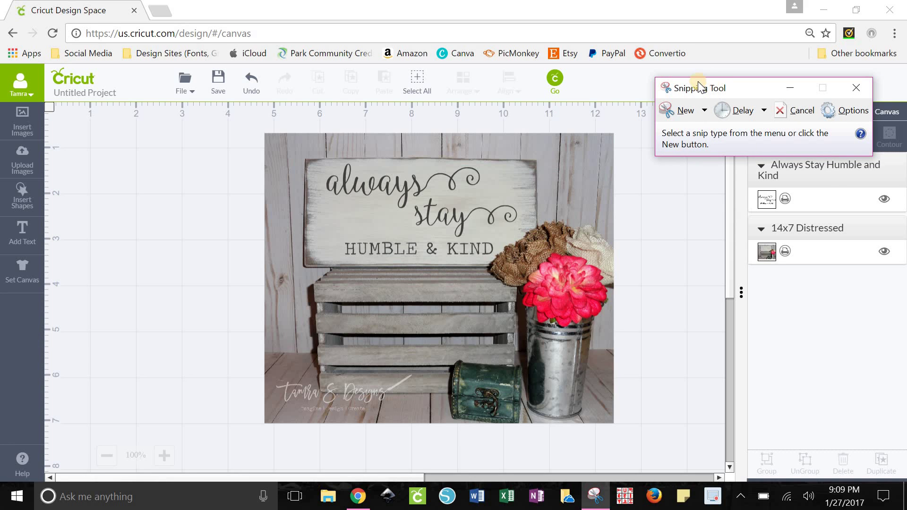
{"action": "left_click", "coordinate": [684, 112]}
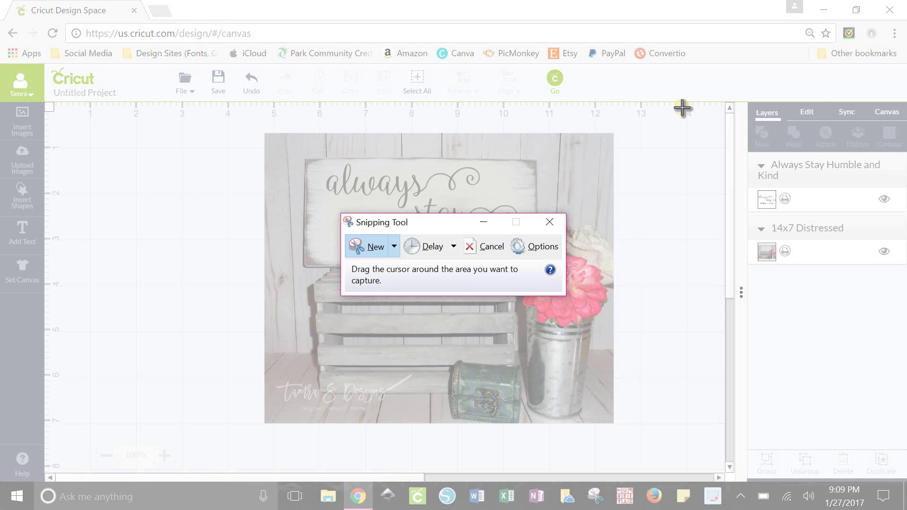
{"action": "left_click_drag", "start_coordinate": [429, 227], "coordinate": [747, 59]}
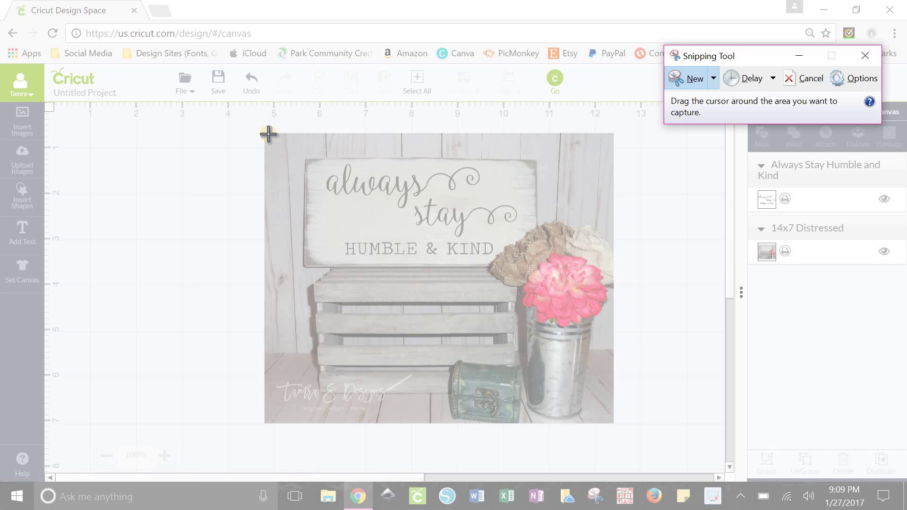
{"action": "left_click_drag", "start_coordinate": [265, 137], "coordinate": [611, 424]}
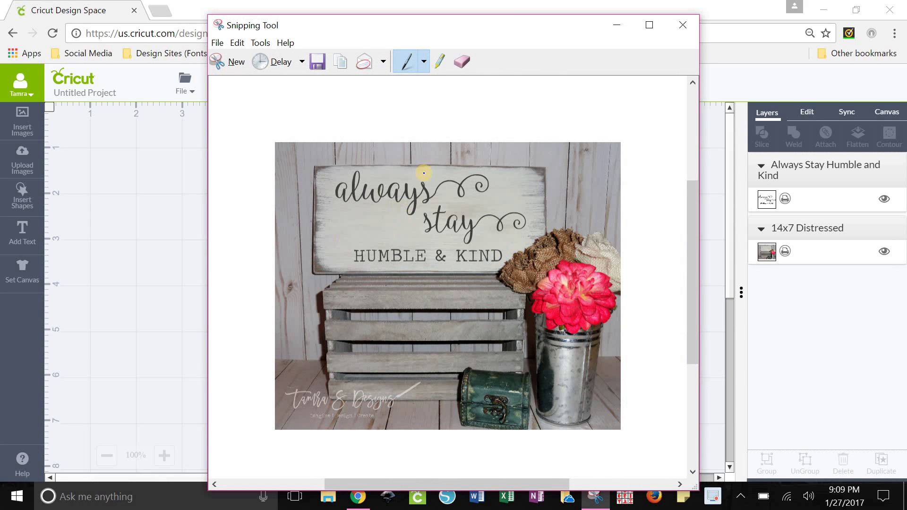
Save the snip as a PNG, replacing Always Stay Humble & Kind in Desktop > Mockups
{"action": "left_click", "coordinate": [314, 64]}
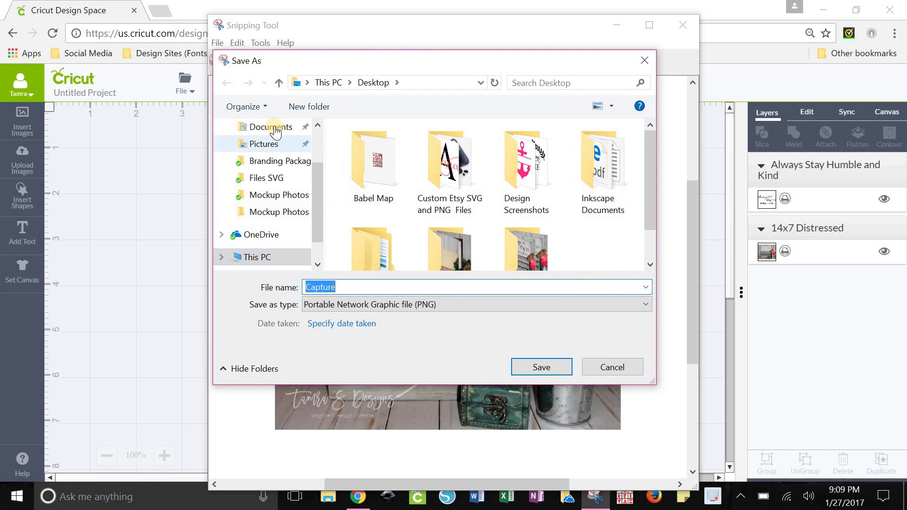
{"action": "scroll", "coordinate": [276, 131], "scroll_direction": "up", "scroll_amount": 2}
{"action": "left_click", "coordinate": [271, 156]}
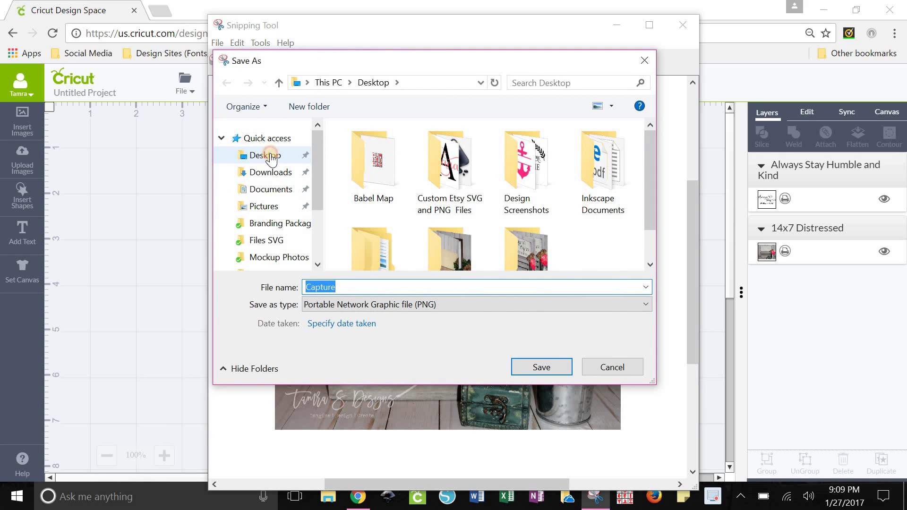
{"action": "scroll", "coordinate": [600, 222], "scroll_direction": "down", "scroll_amount": 1}
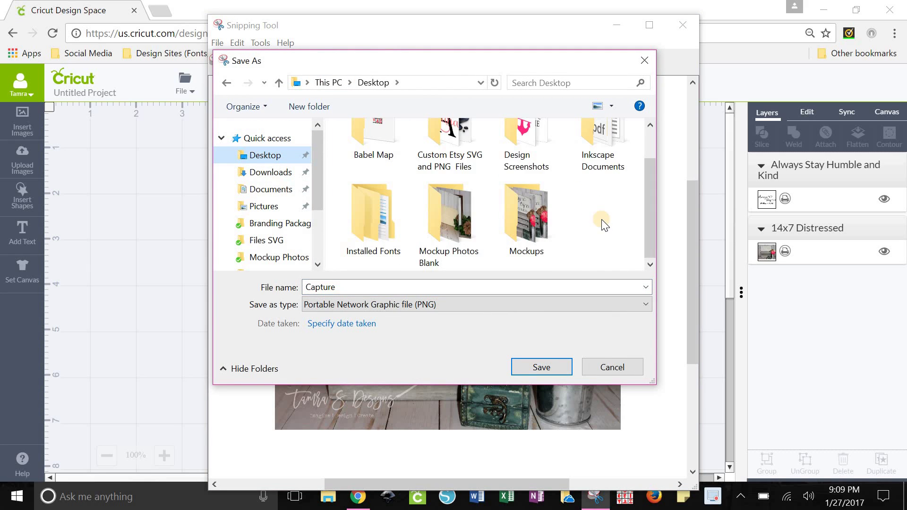
{"action": "double_click", "coordinate": [516, 230]}
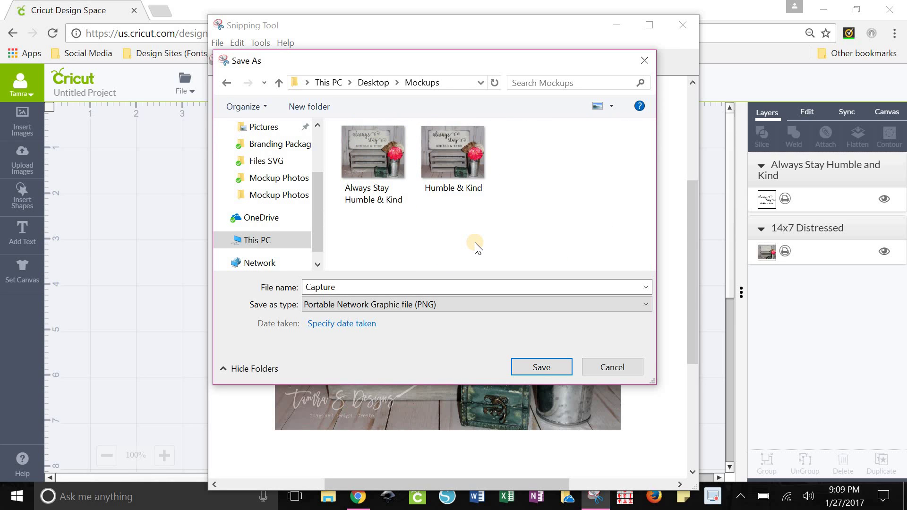
{"action": "double_click", "coordinate": [378, 196]}
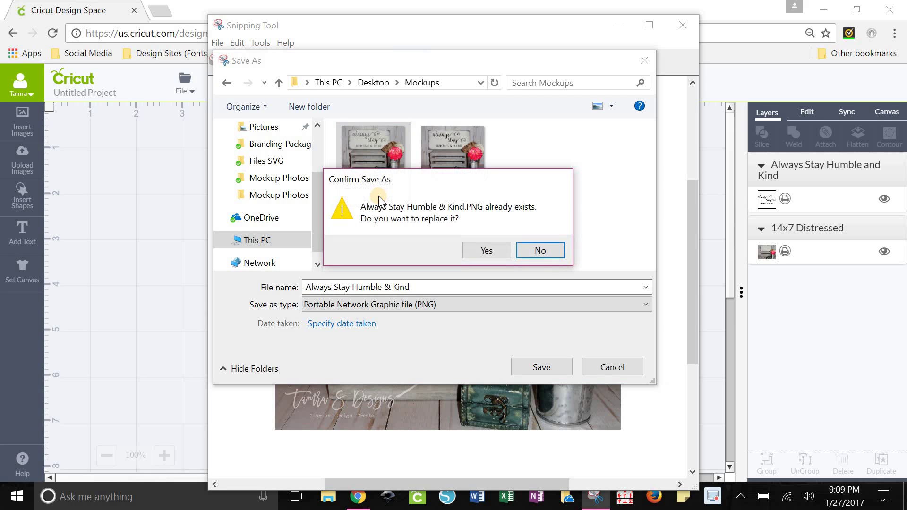
{"action": "left_click", "coordinate": [499, 252]}
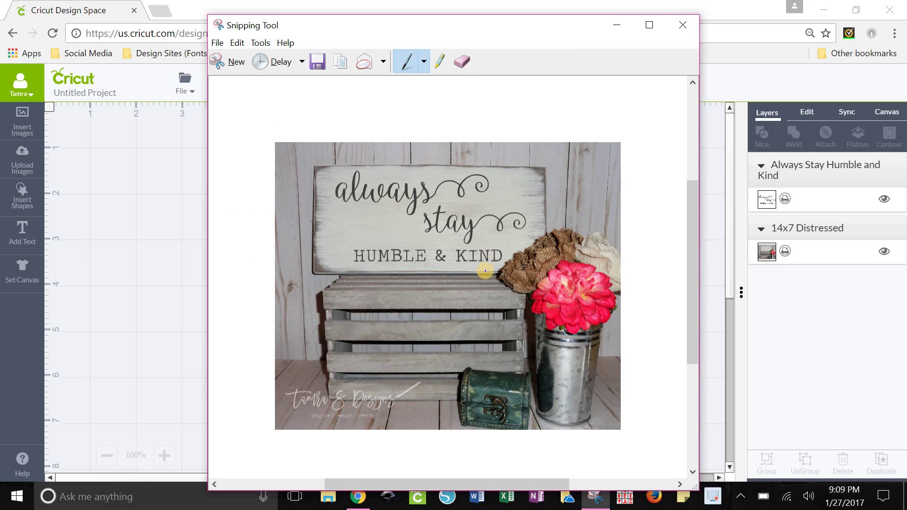
Close Snipping Tool and the Chrome browser, leaving the unsaved Cricut design
{"action": "left_click", "coordinate": [683, 25]}
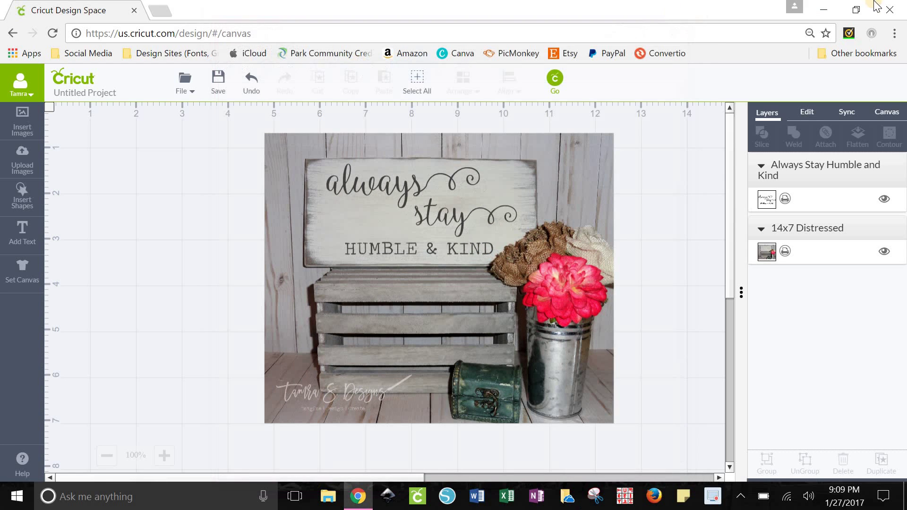
{"action": "left_click", "coordinate": [885, 10]}
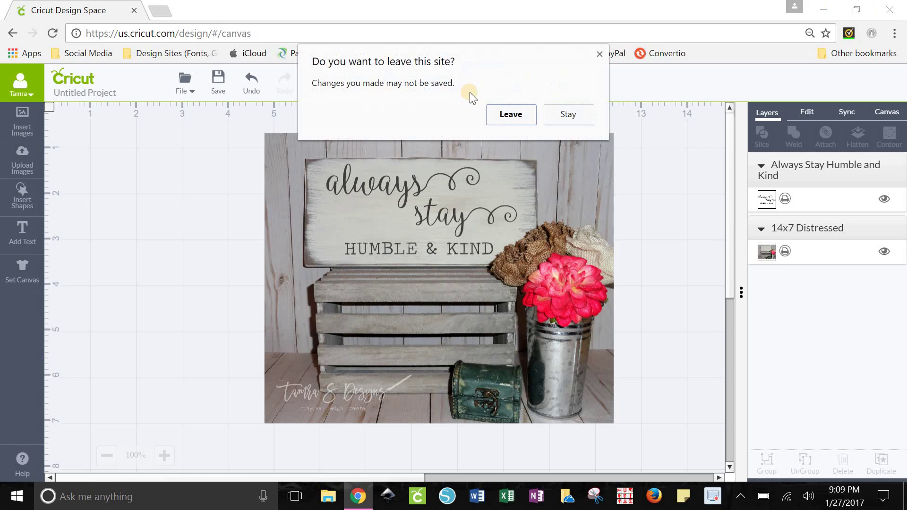
{"action": "left_click", "coordinate": [523, 115]}
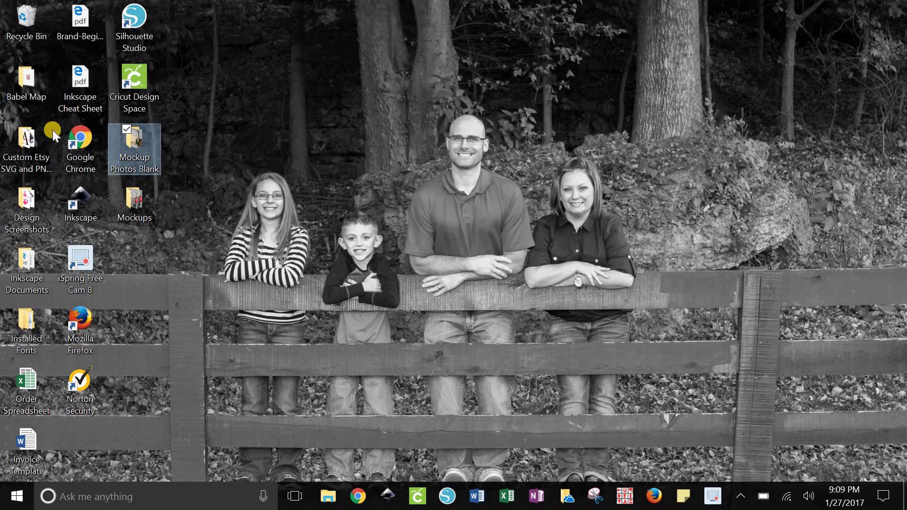
Open Always Stay Humble & Kind.PNG from the desktop Mockups folder in Photos
{"action": "left_click", "coordinate": [147, 211]}
{"action": "double_click", "coordinate": [148, 211]}
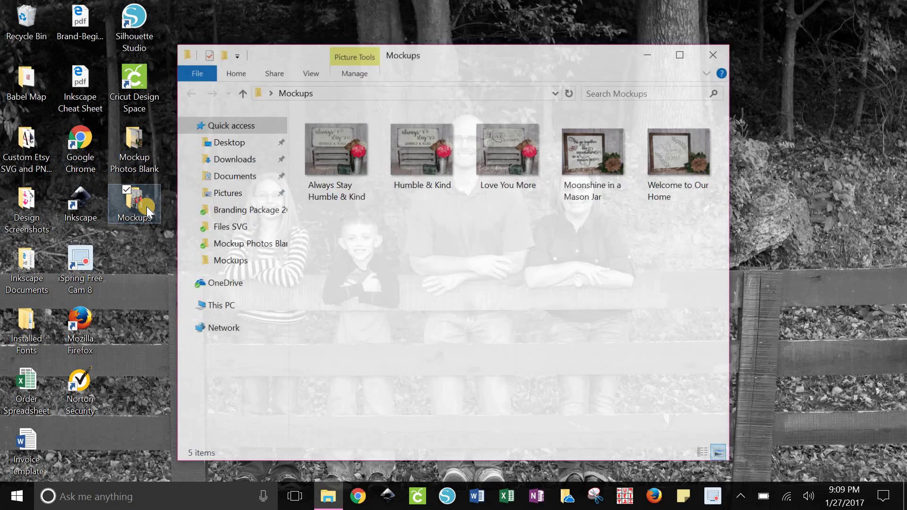
{"action": "double_click", "coordinate": [334, 151]}
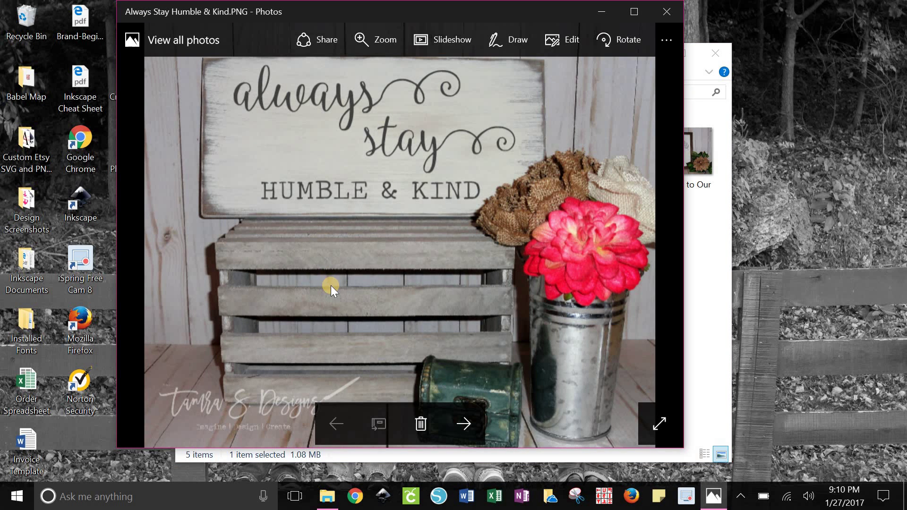
{"action": "scroll", "coordinate": [331, 286], "scroll_direction": "up", "scroll_amount": 1}
{"action": "scroll", "coordinate": [447, 331], "scroll_direction": "down", "scroll_amount": 2}
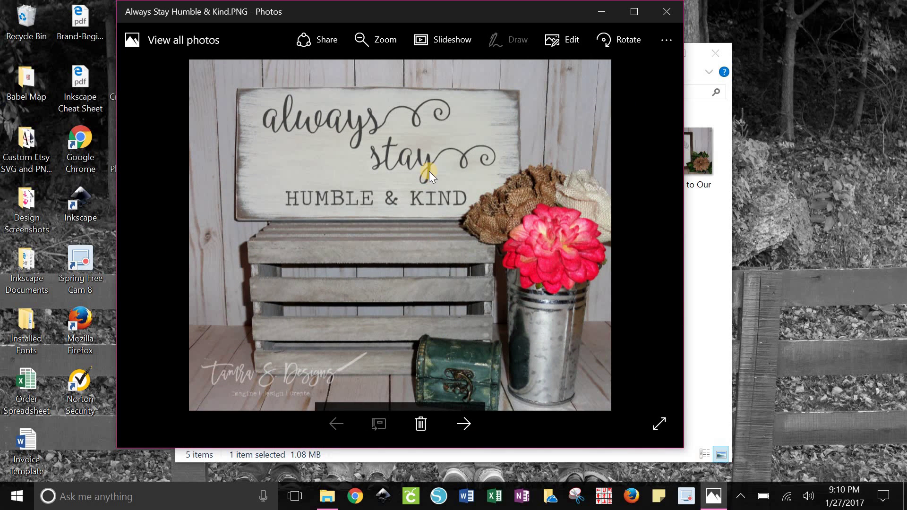
Close the Photos viewer and the Mockups folder window, then deselect the desktop icons
{"action": "left_click", "coordinate": [666, 11]}
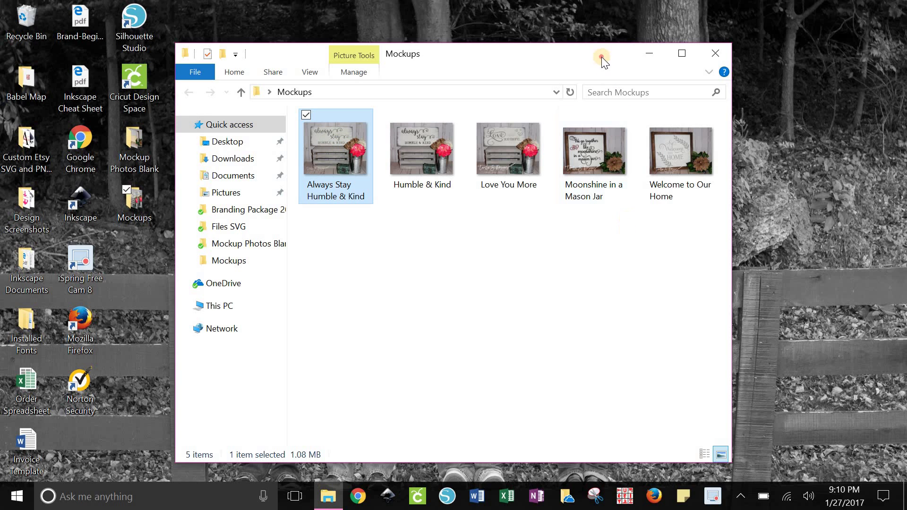
{"action": "left_click", "coordinate": [718, 56]}
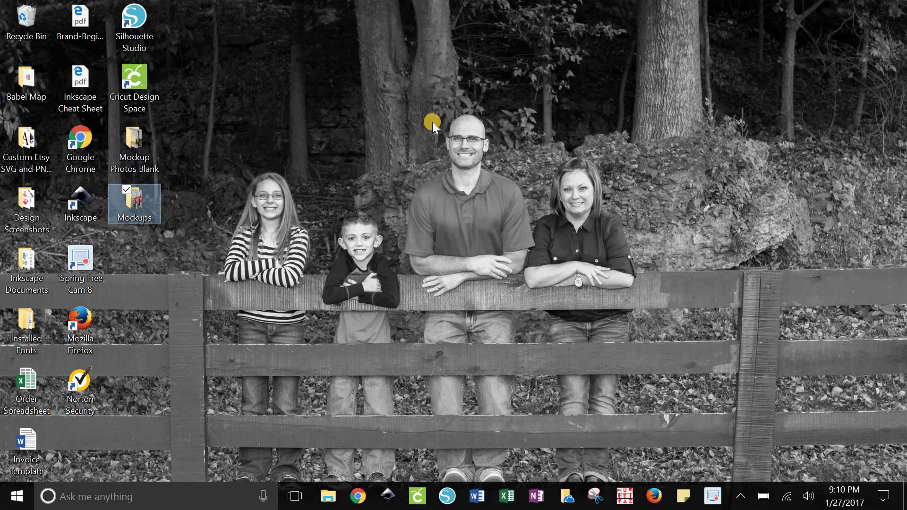
{"action": "left_click", "coordinate": [400, 124]}
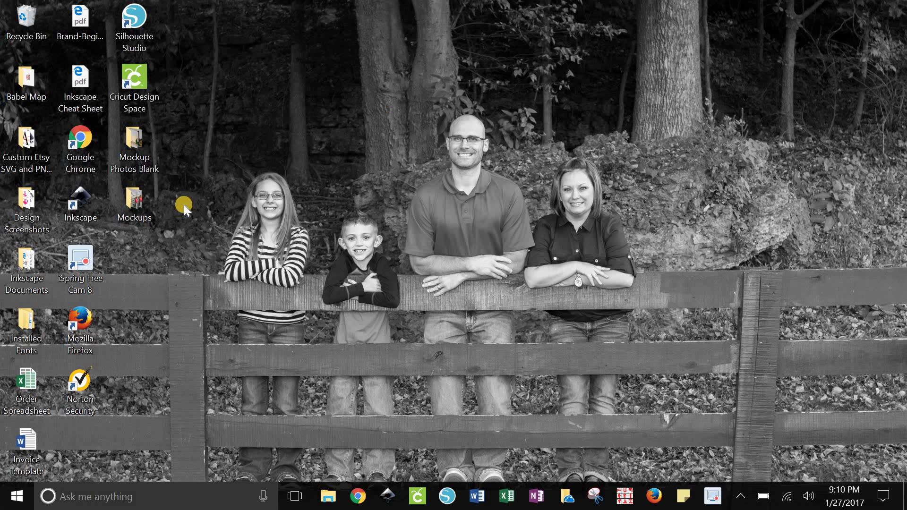
{"action": "left_click", "coordinate": [267, 300]}
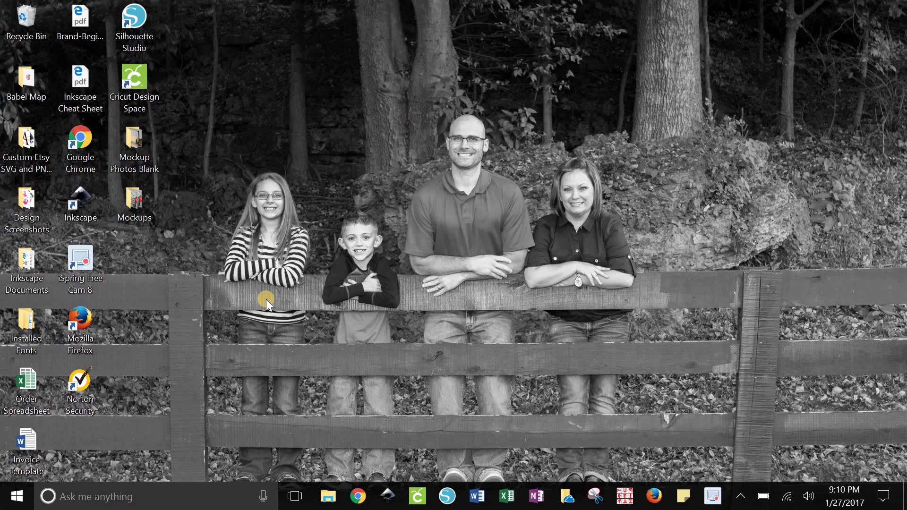